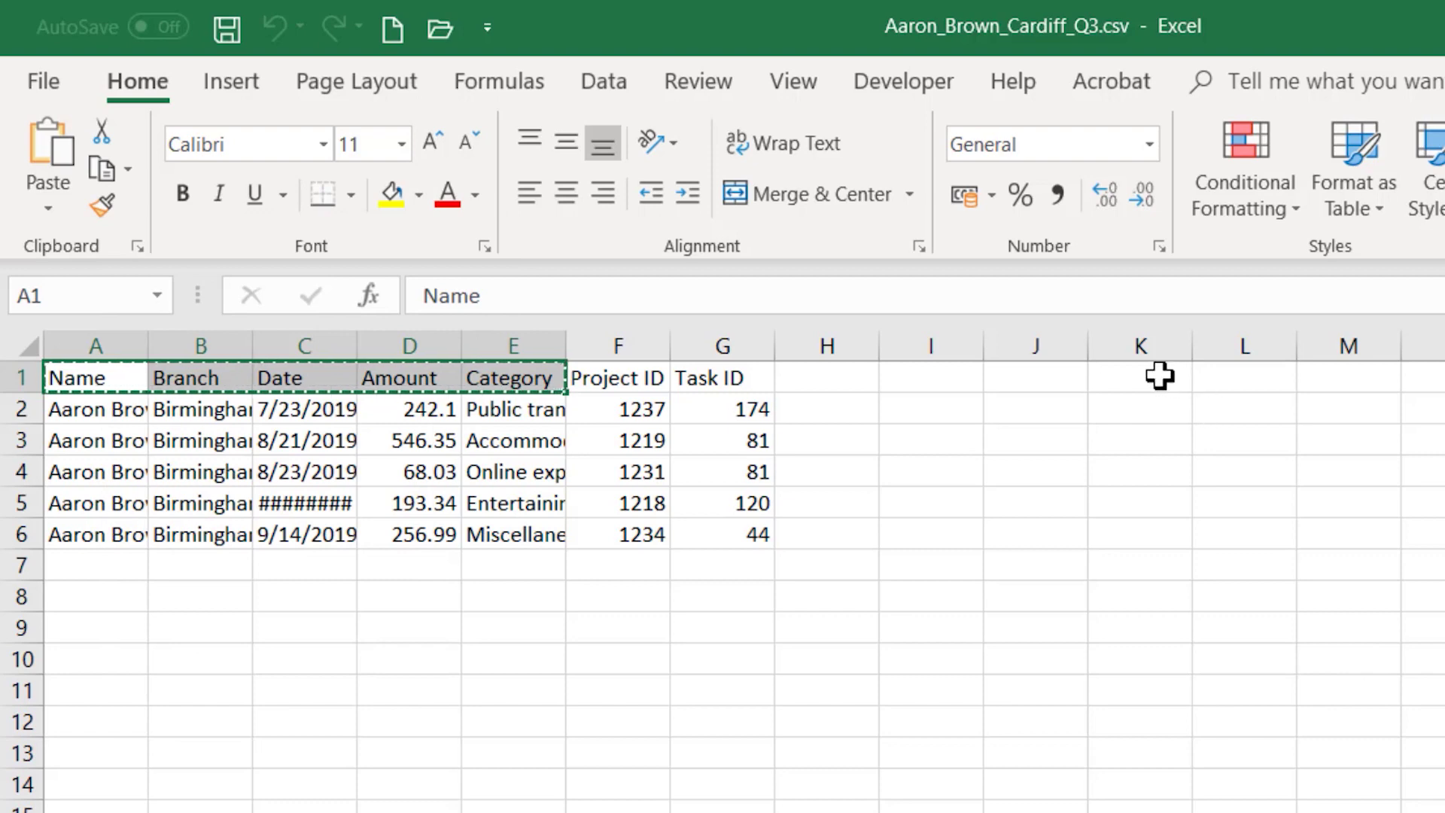
# Insert the copied headings starting at K1 and reorder them as Name, Date, Amount, Branch, Category.
pyautogui.rightClick(1159, 376)
pyautogui.click(1278, 509)
pyautogui.press('Right')
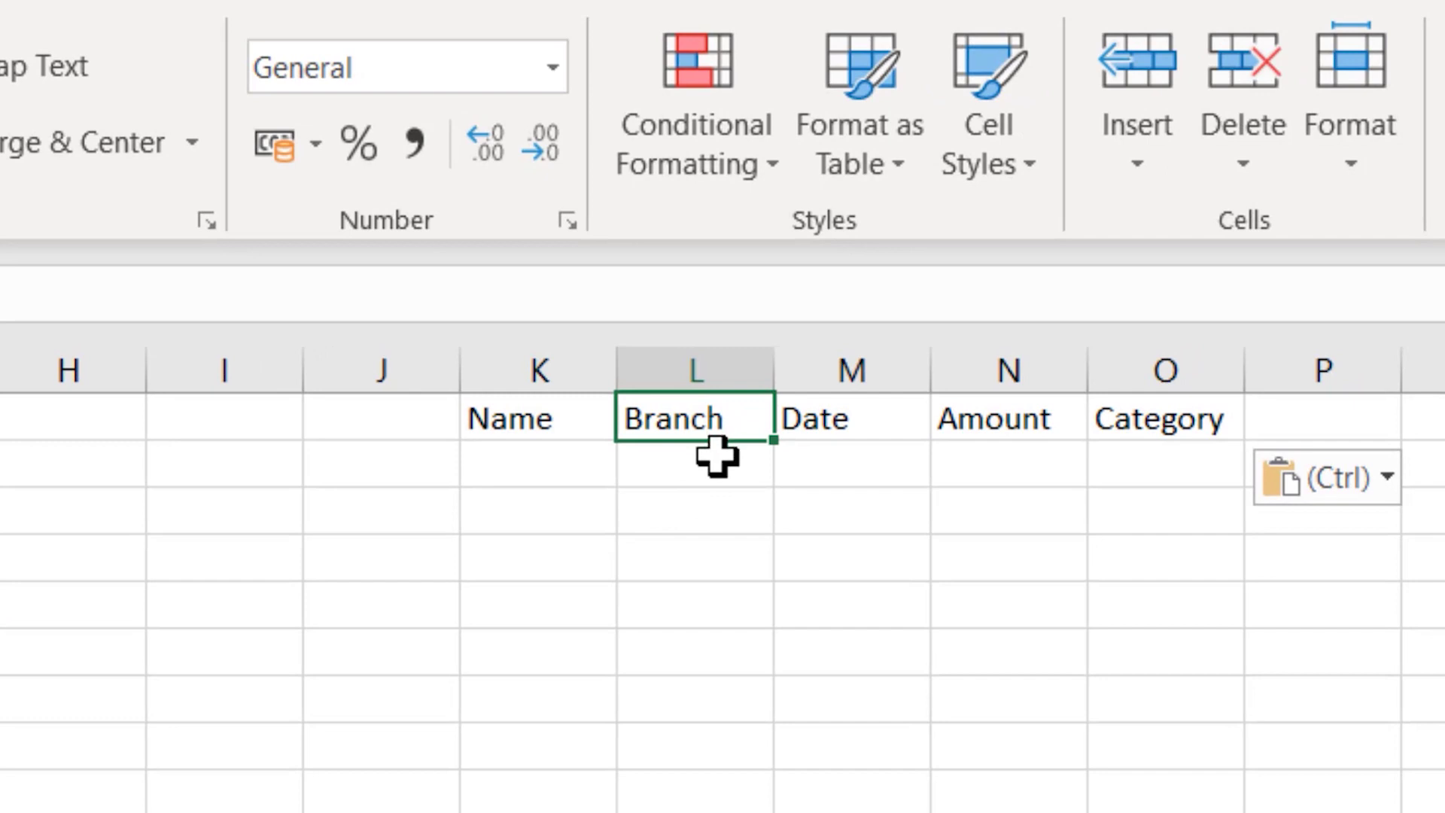
pyautogui.press('Right')
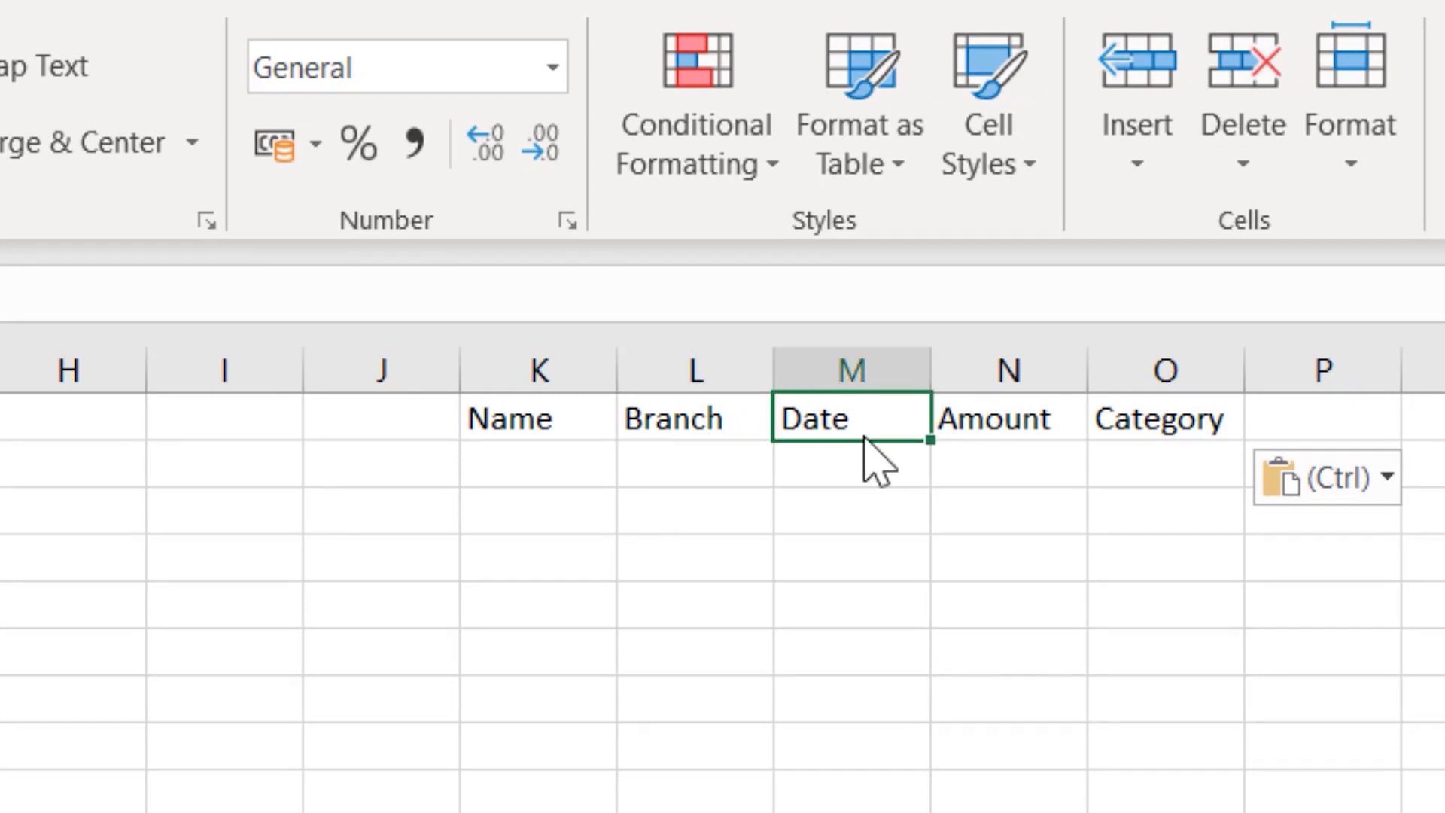
pyautogui.moveTo(861, 442)
pyautogui.mouseDown()
pyautogui.moveTo(702, 442)
pyautogui.moveTo(697, 426)
pyautogui.moveTo(653, 422)
pyautogui.mouseUp()
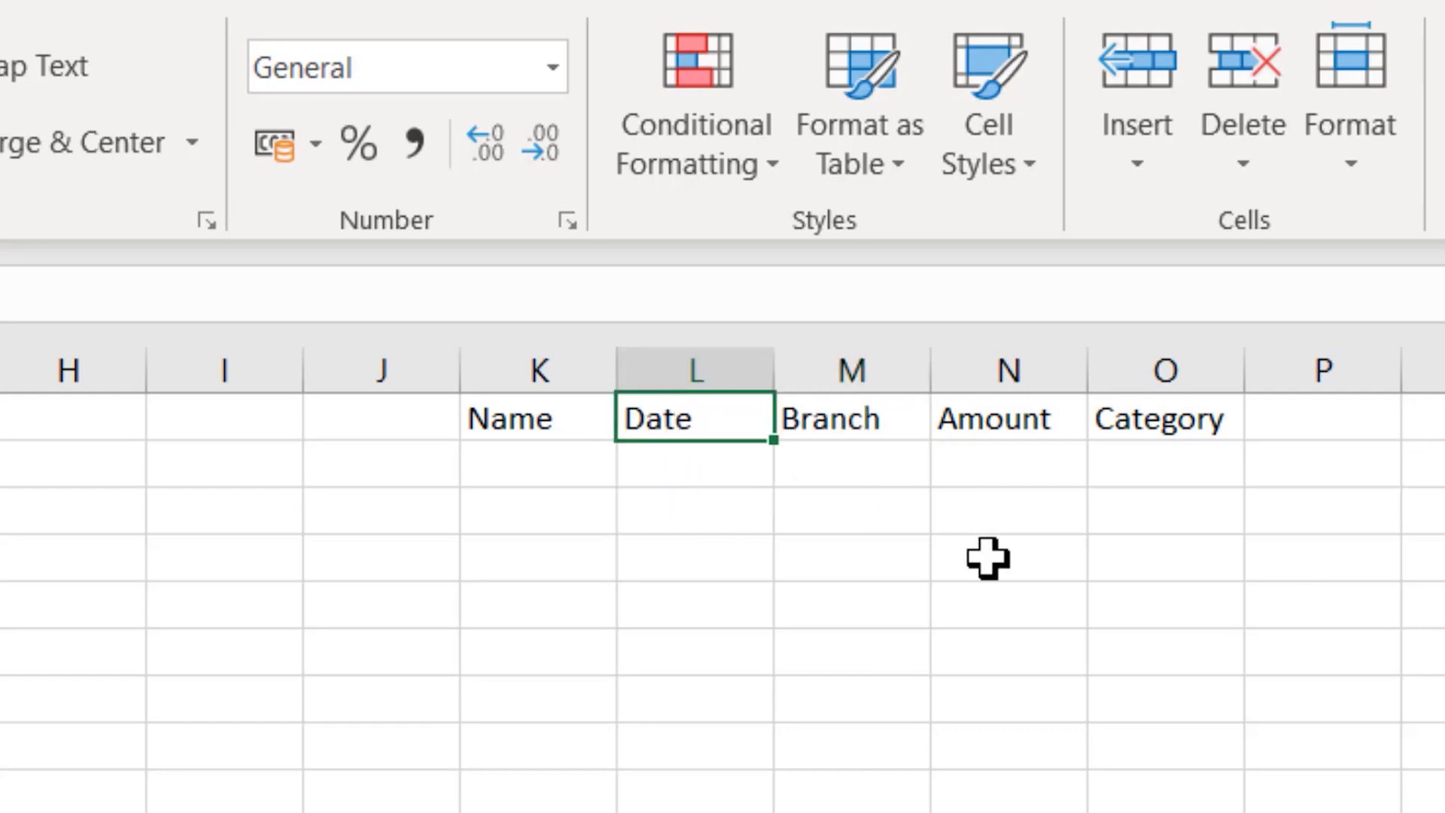
pyautogui.click(1012, 429)
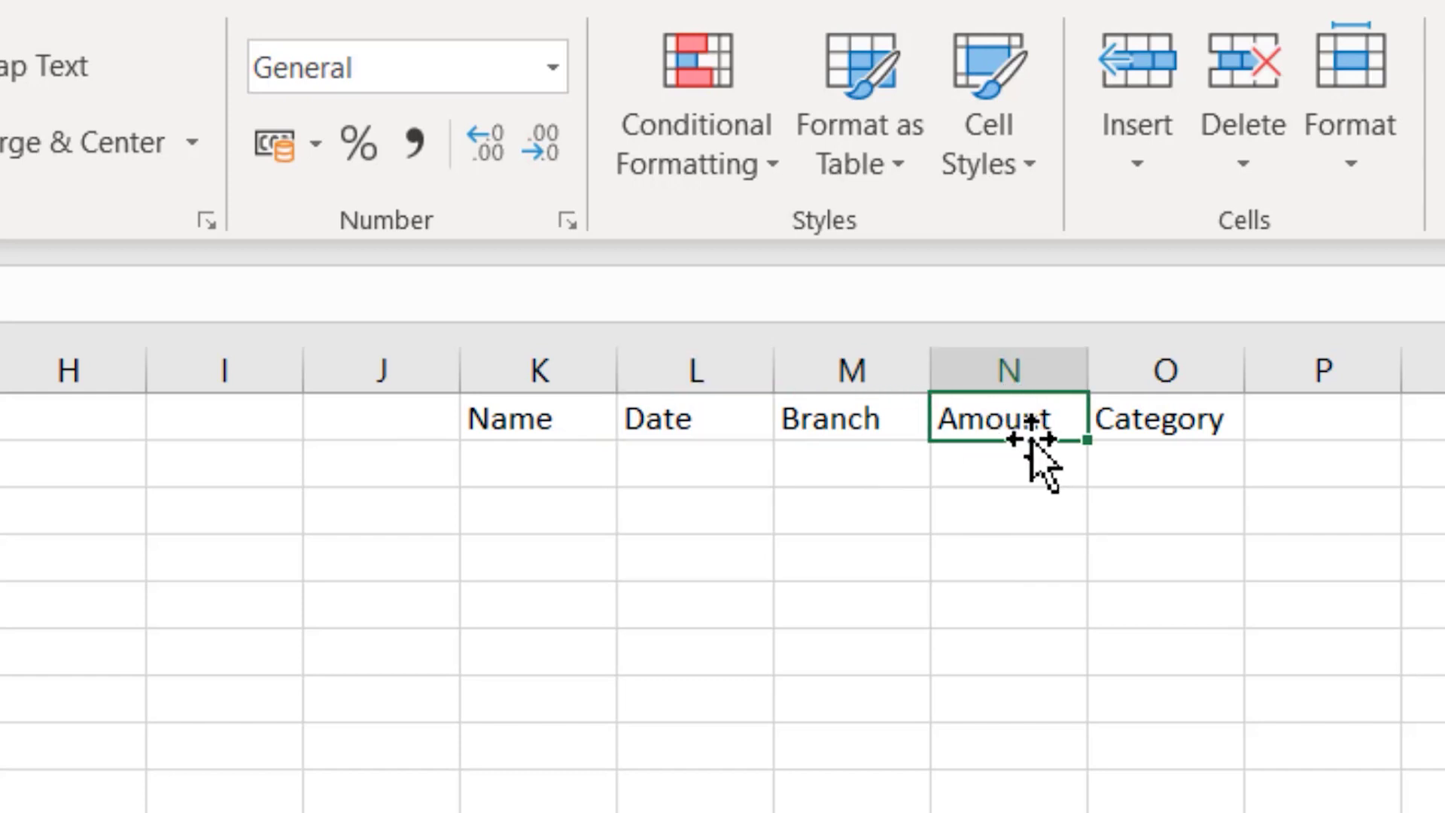
pyautogui.moveTo(1031, 438)
pyautogui.mouseDown()
pyautogui.moveTo(1026, 462)
pyautogui.moveTo(865, 461)
pyautogui.moveTo(802, 418)
pyautogui.mouseUp()
pyautogui.click(987, 429)
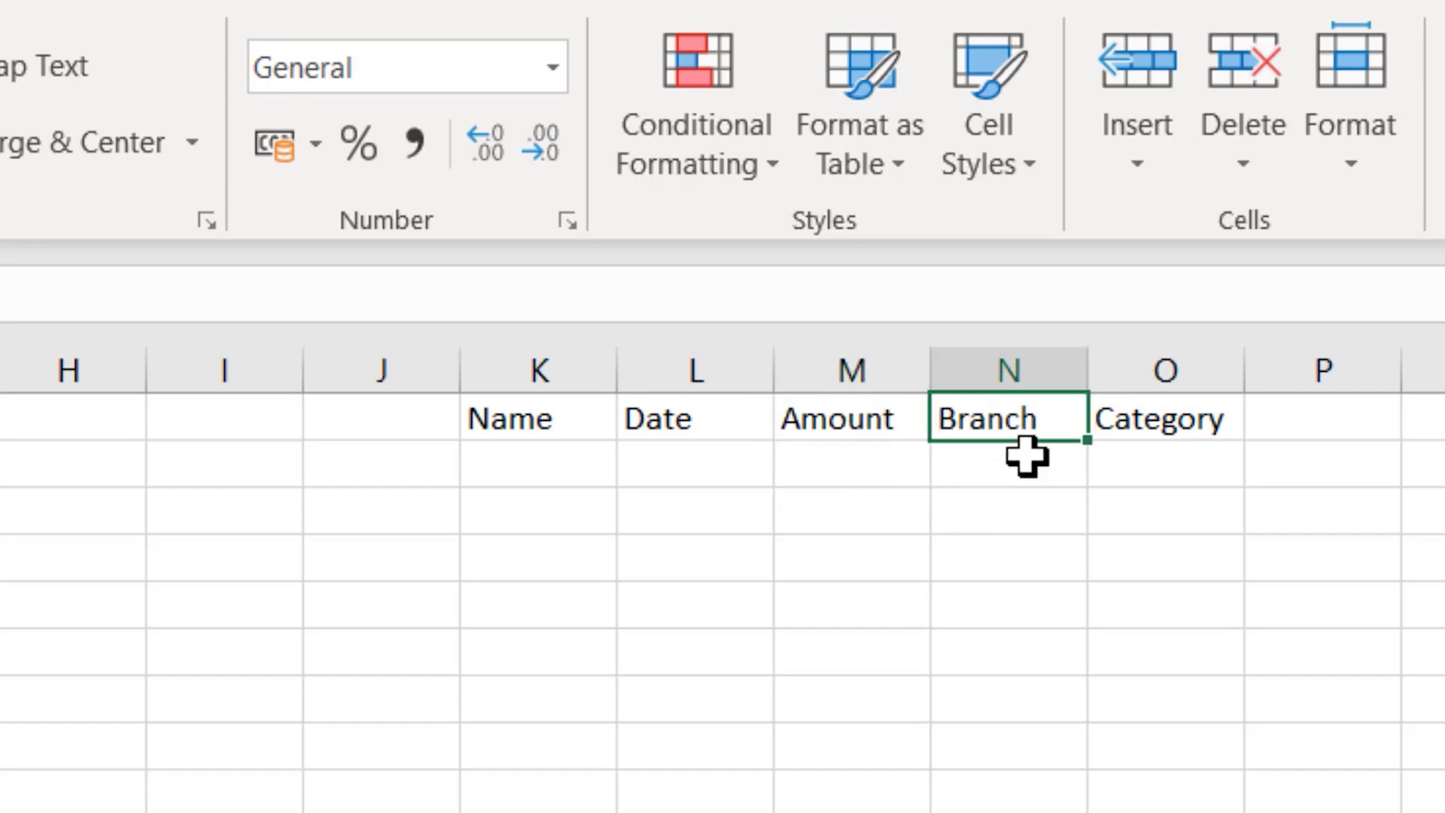
# Copy the reordered headings in K1:O1.
pyautogui.moveTo(1177, 418); pyautogui.dragTo(535, 416)
pyautogui.rightClick(538, 416)
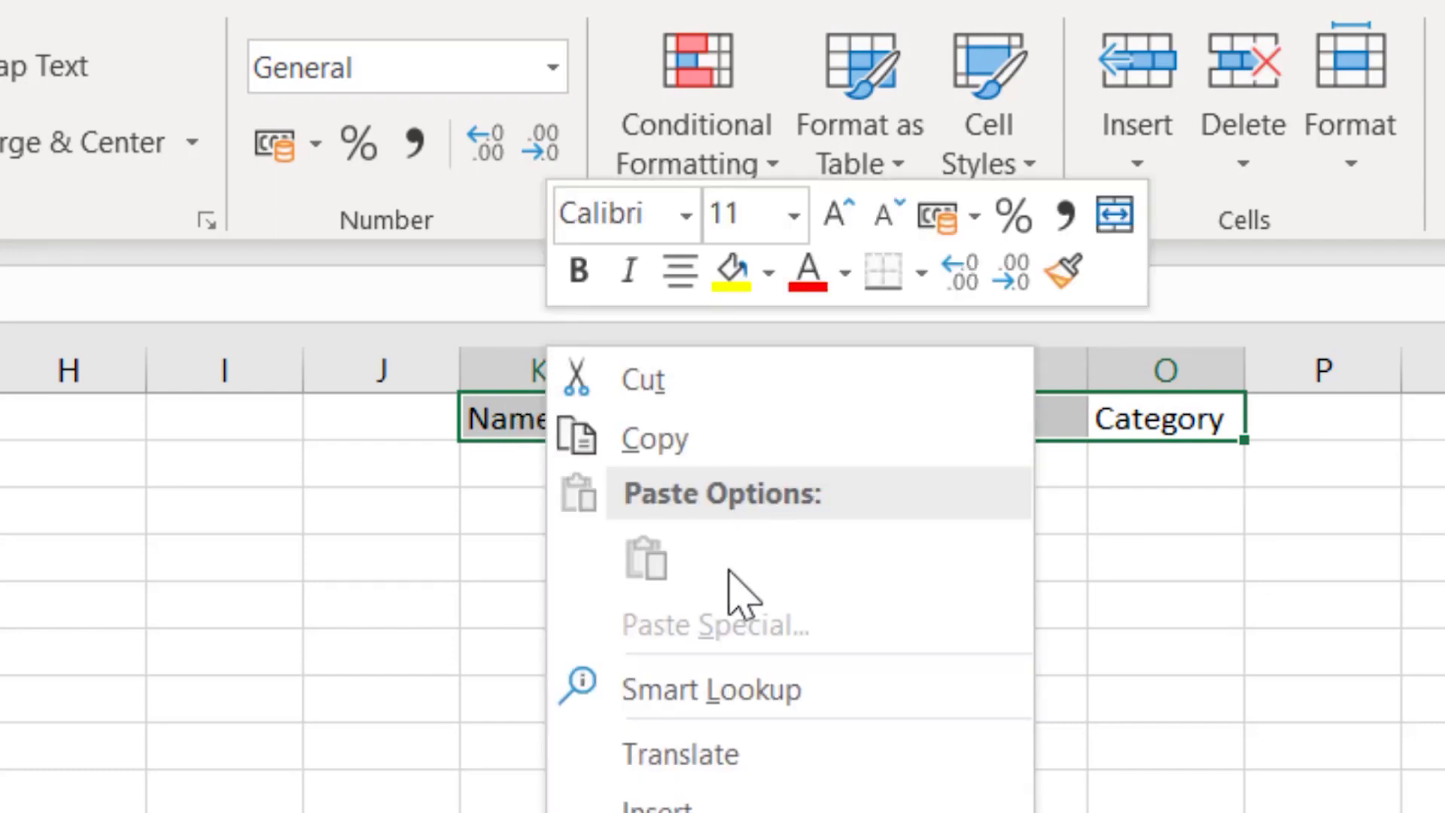
pyautogui.click(668, 438)
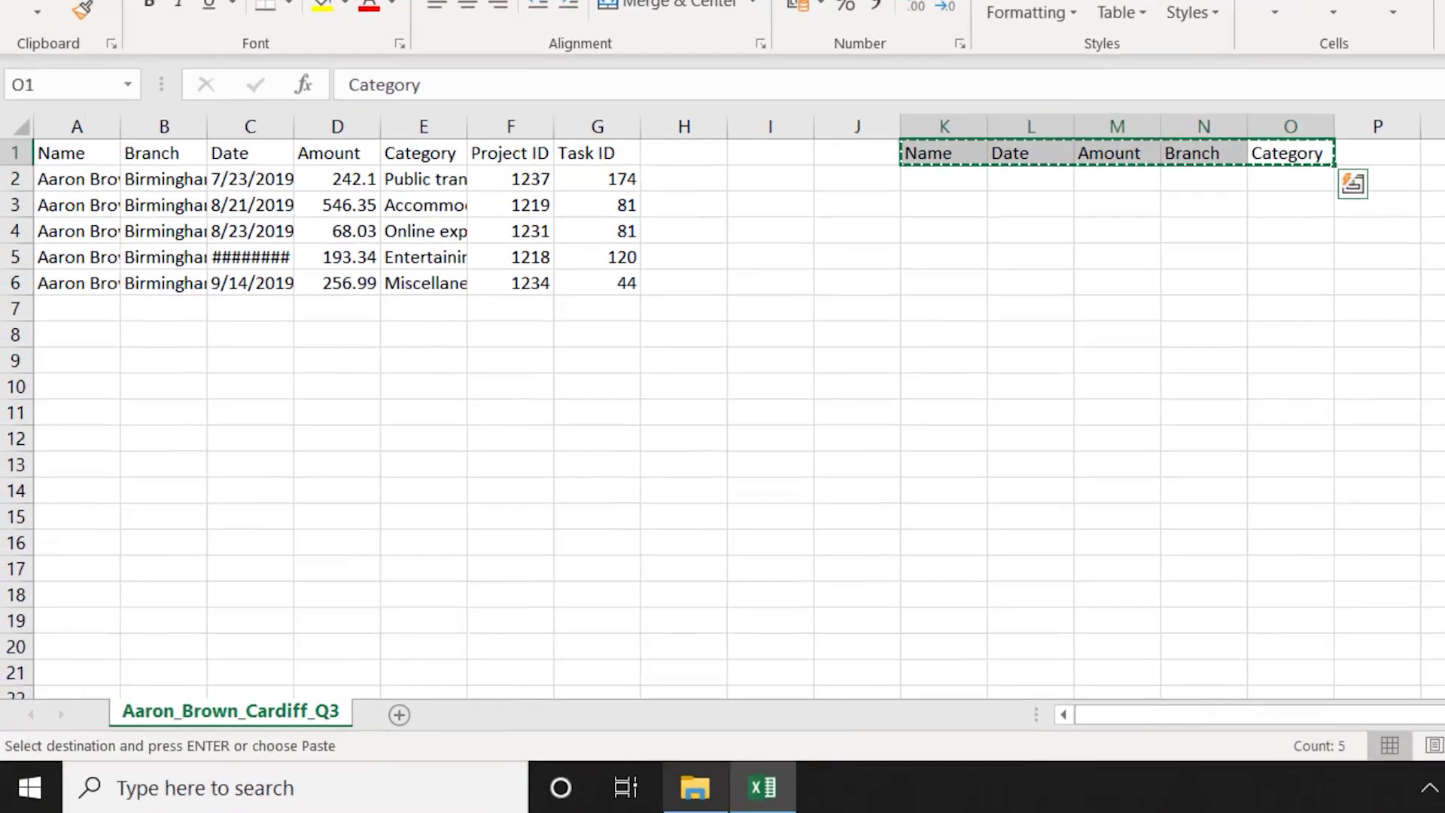
# Switch to File Explorer and create a new text document named Sample.csv in the Expenses folder, accepting the extension change.
pyautogui.click(695, 787)
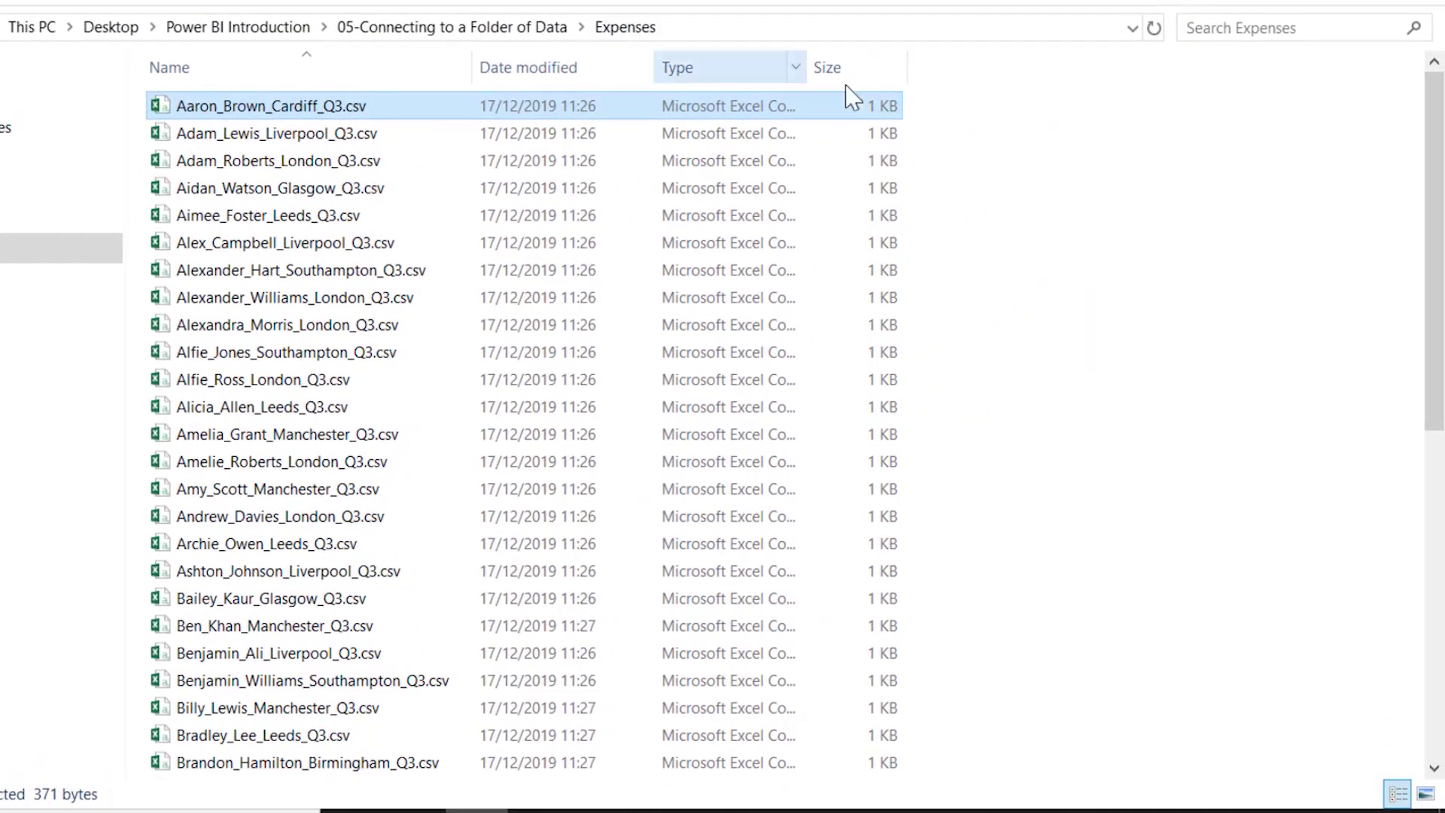
pyautogui.rightClick(993, 233)
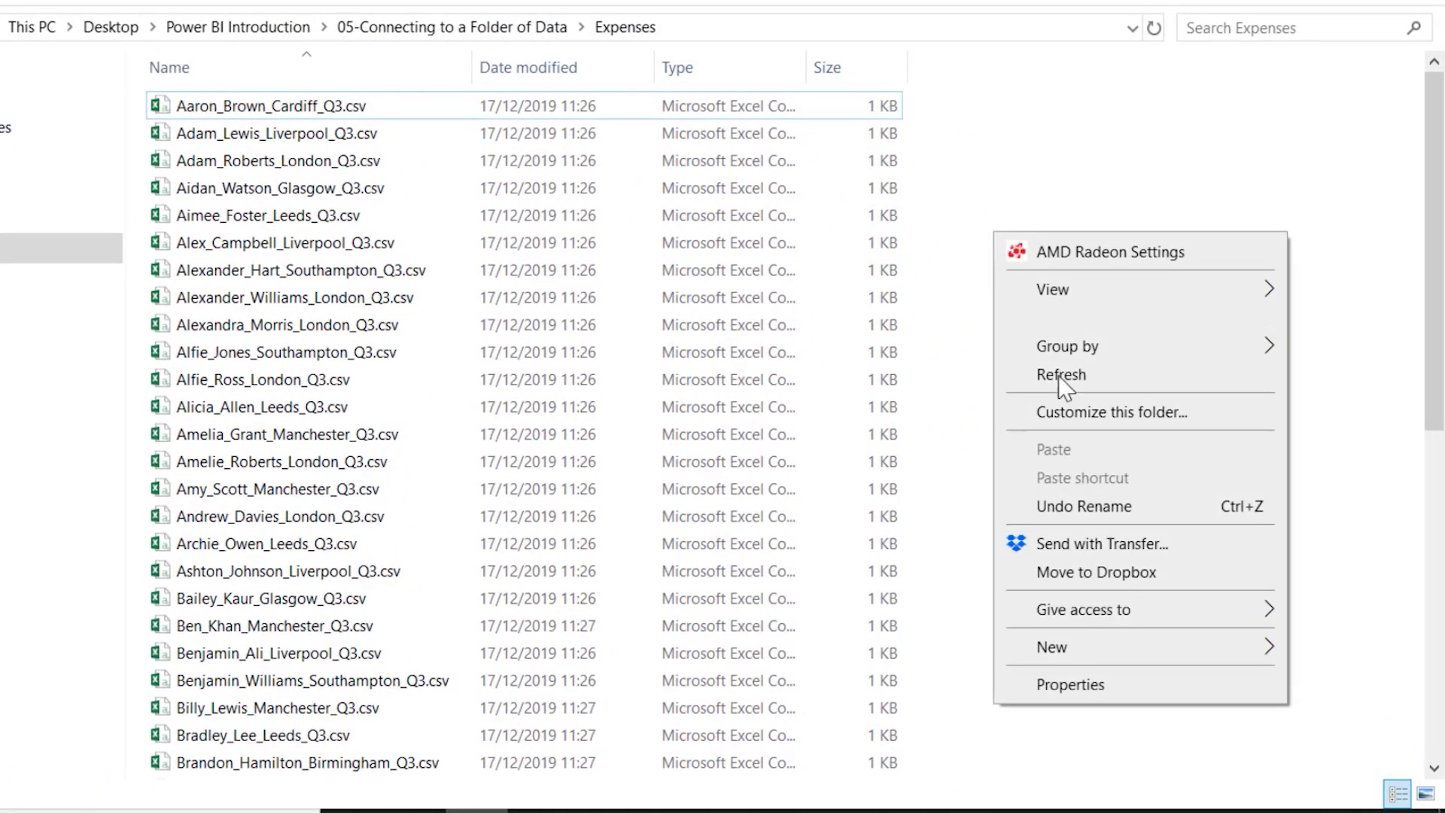
pyautogui.moveTo(1231, 645)
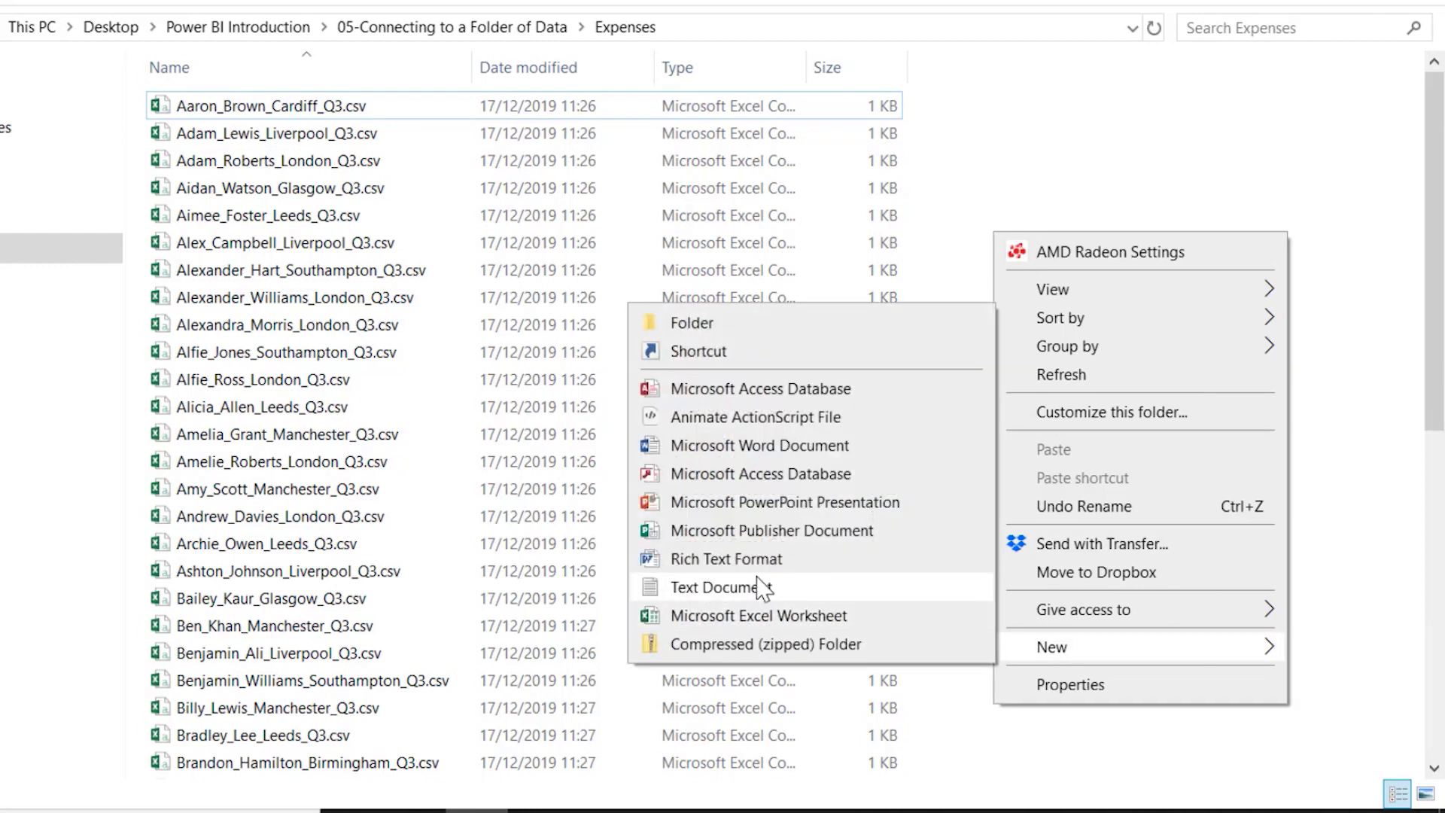
pyautogui.click(733, 594)
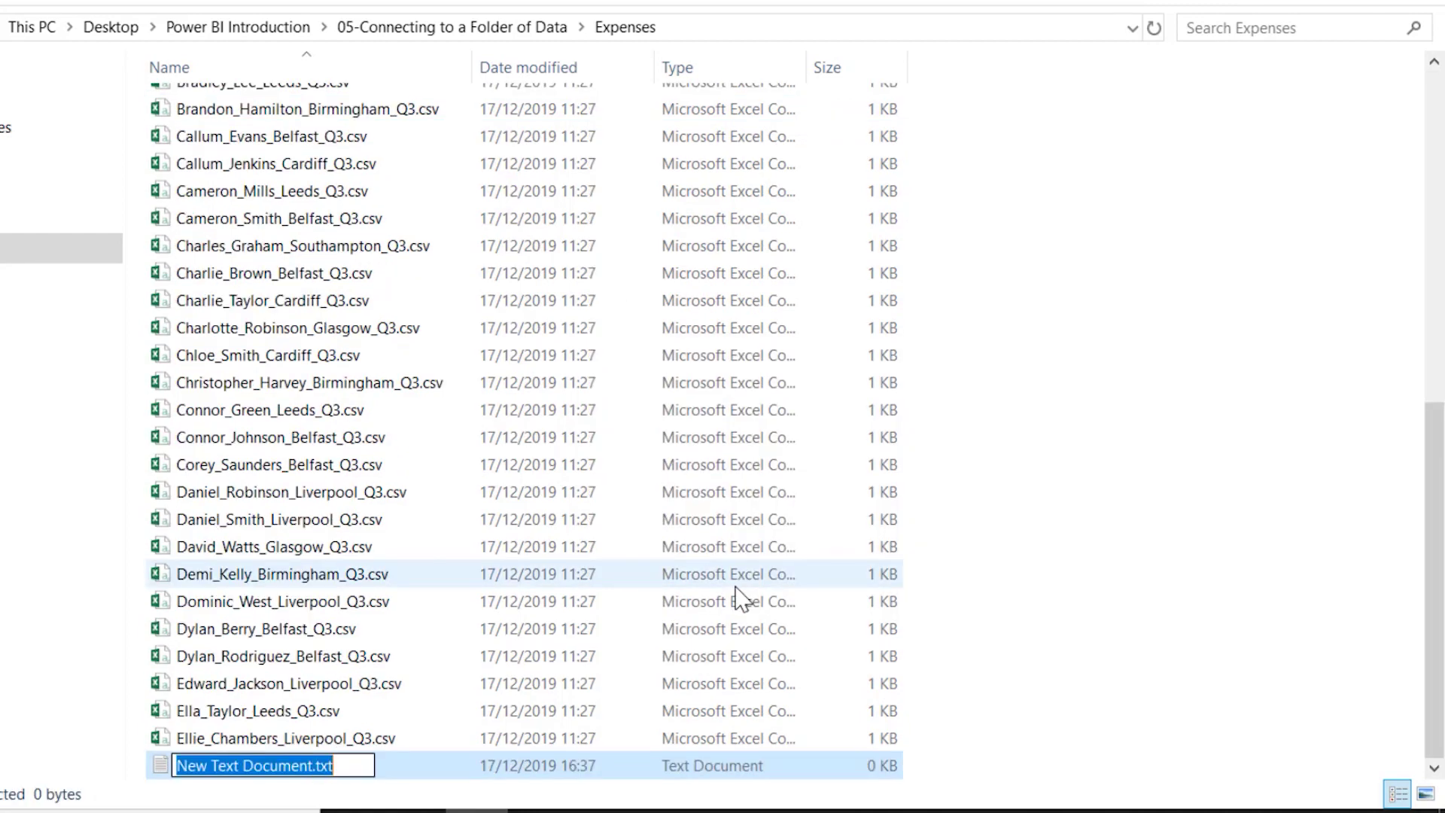
pyautogui.write('Sample.csv')
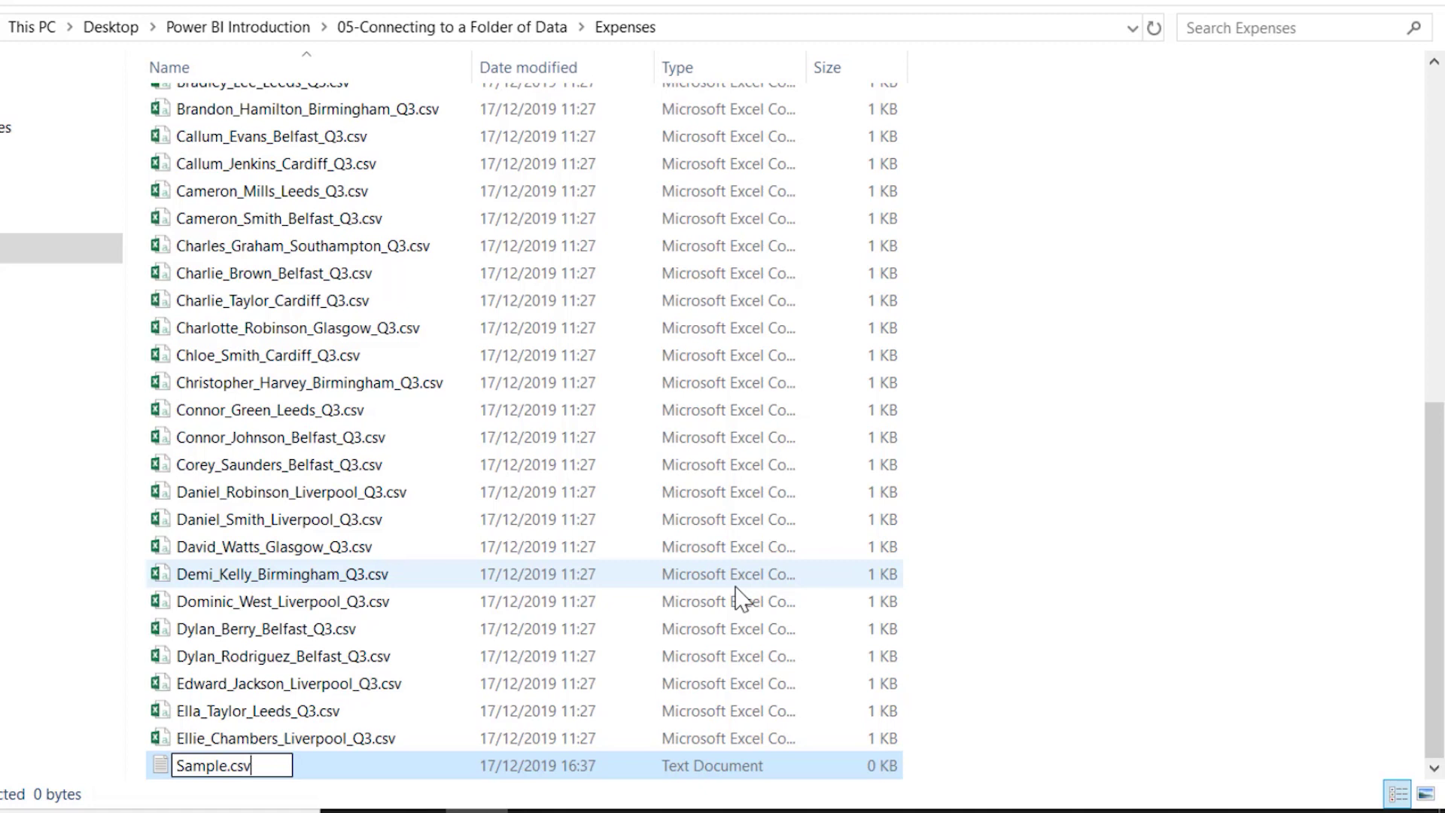
pyautogui.press('Return')
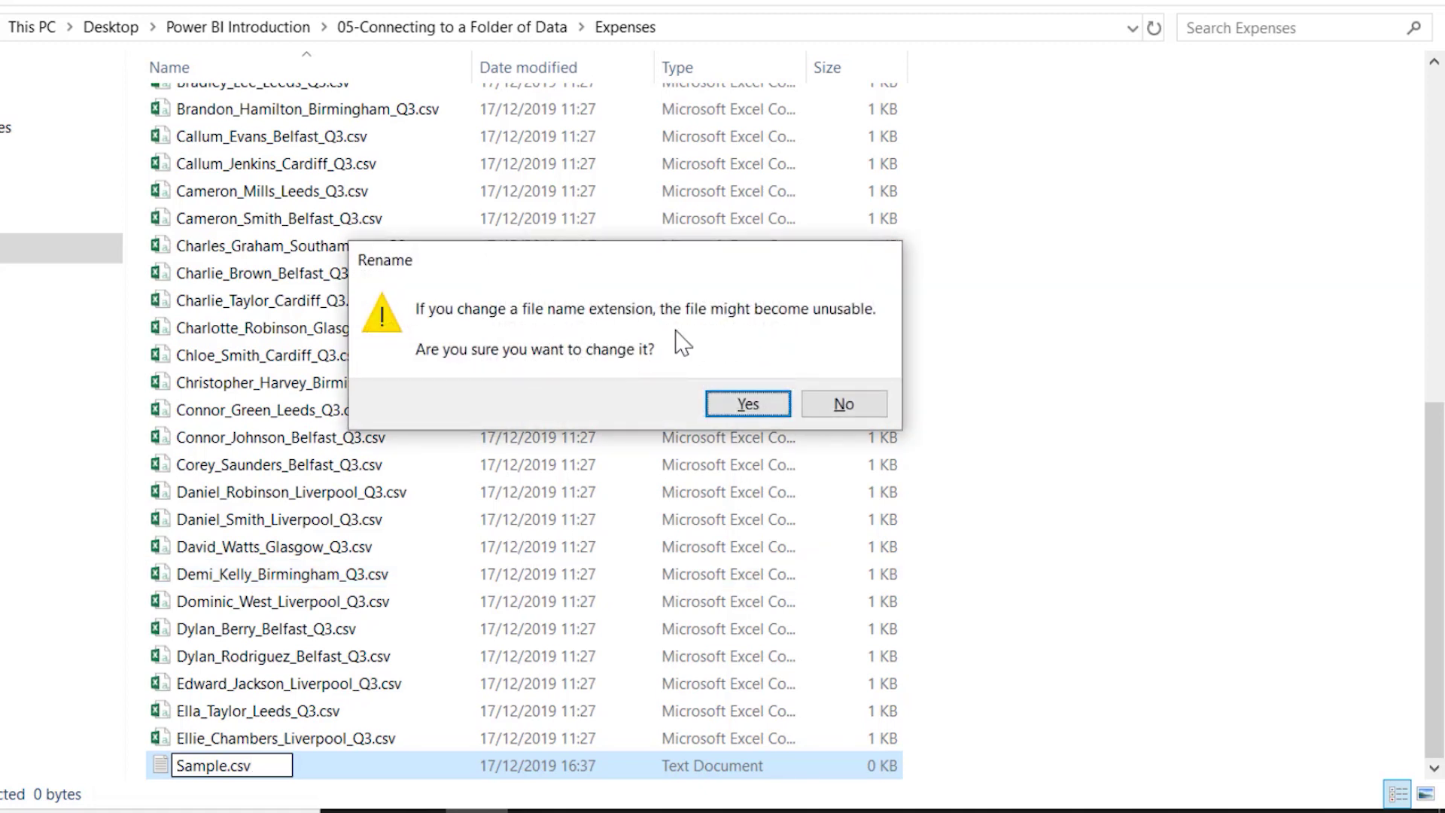
pyautogui.click(760, 406)
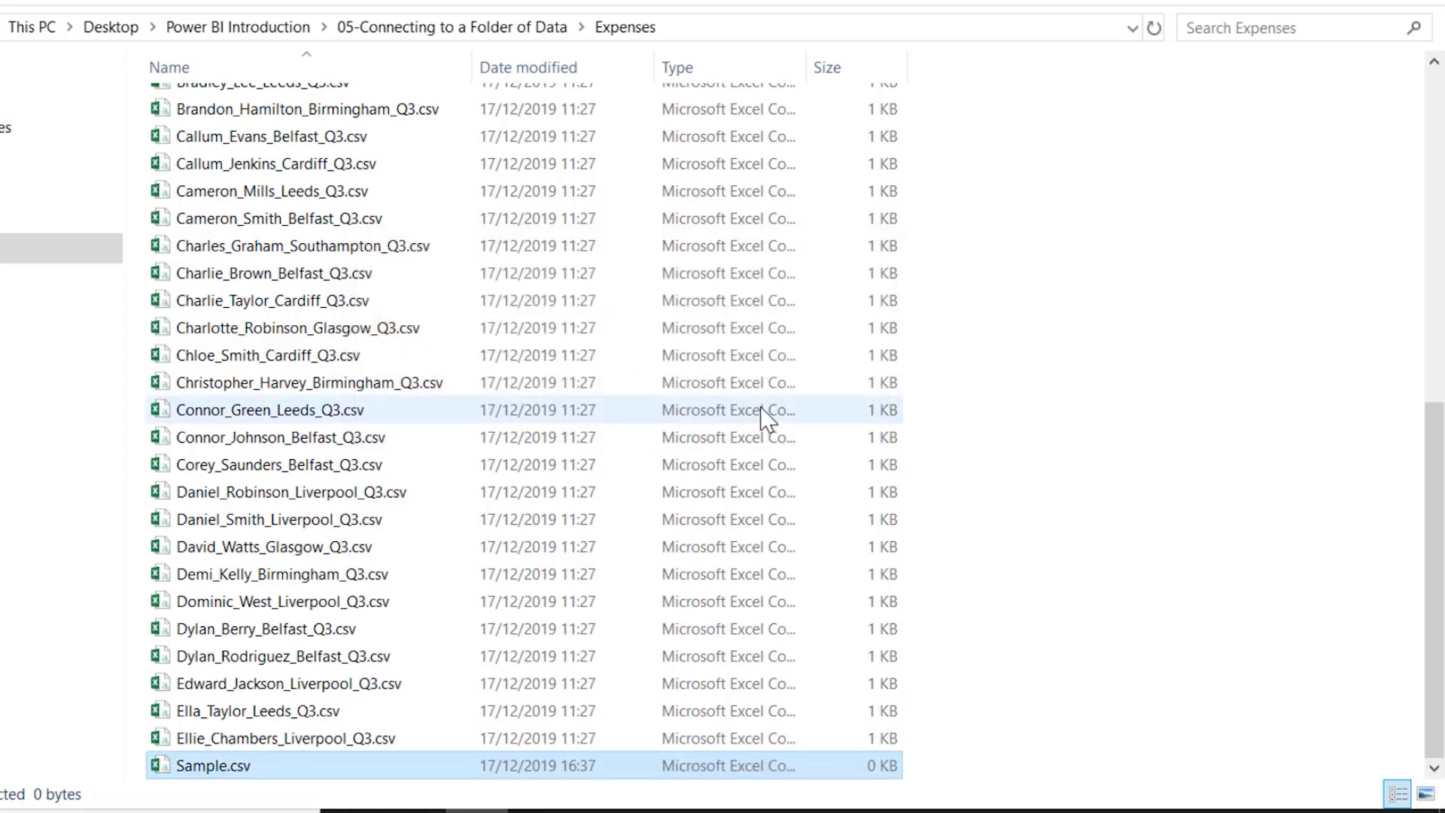
# Open Sample.csv in Notepad and paste the copied headings into it.
pyautogui.rightClick(215, 770)
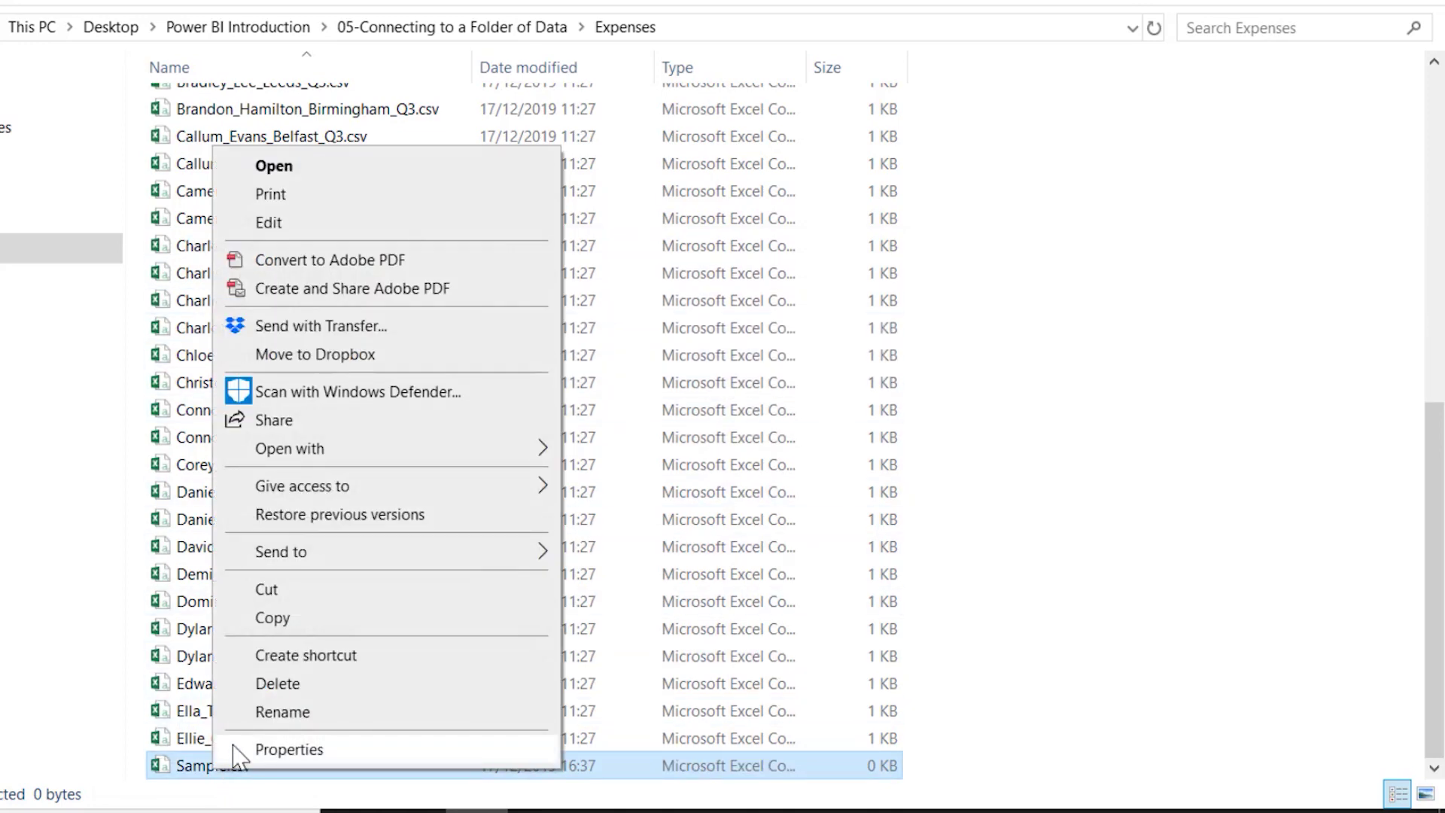
pyautogui.moveTo(393, 453)
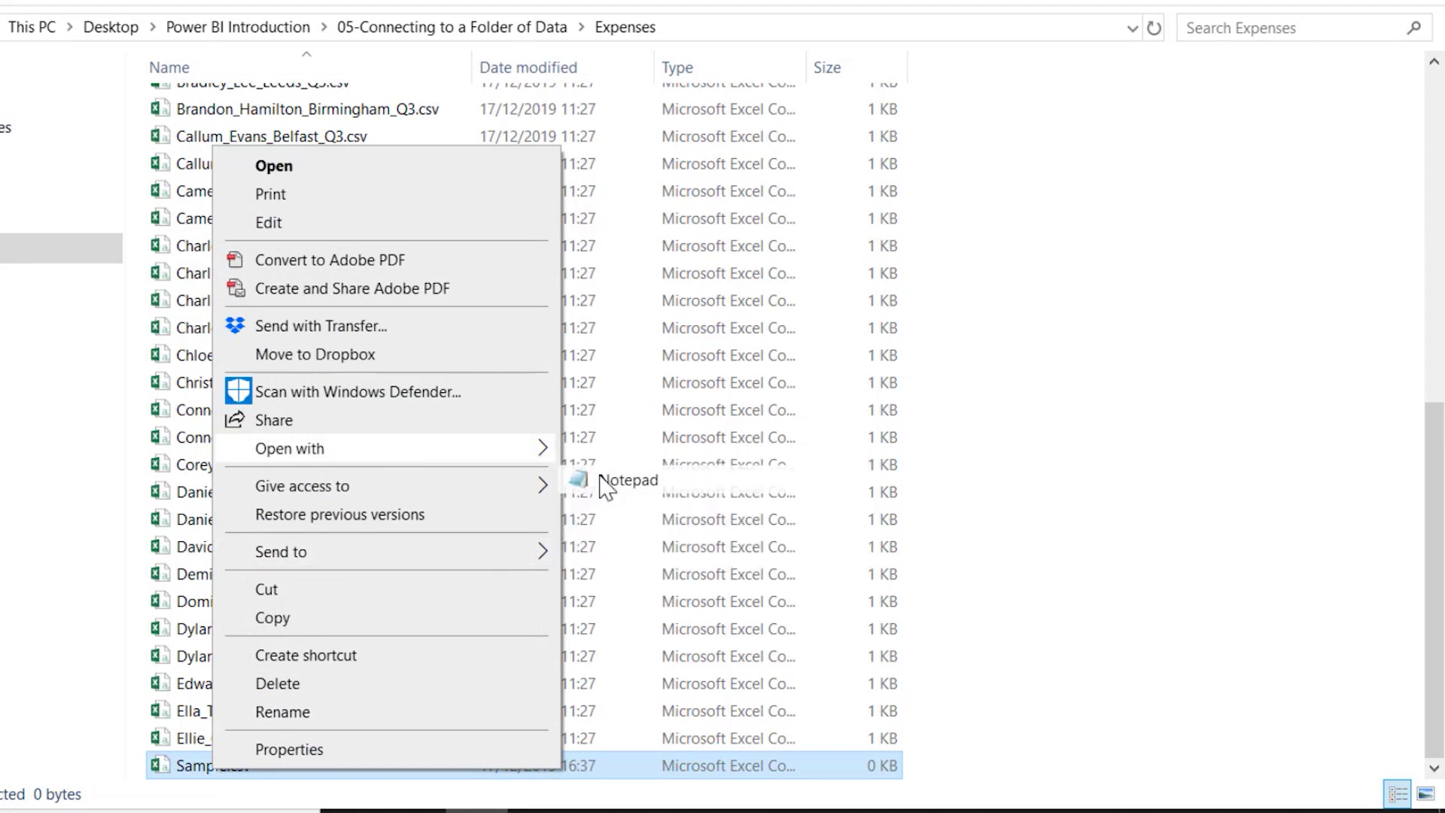
pyautogui.click(606, 479)
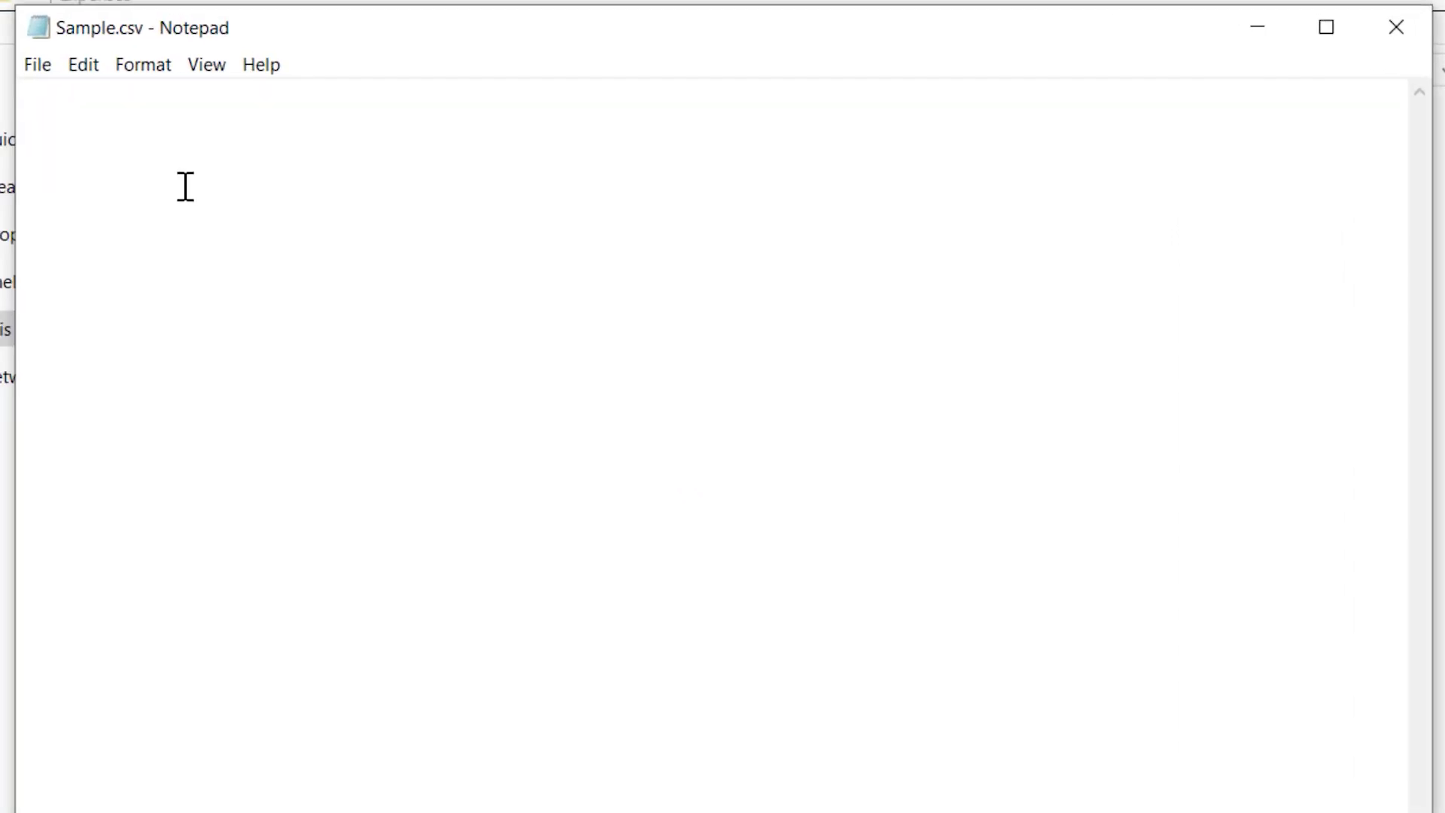
pyautogui.hotkey('ctrl', 'v')
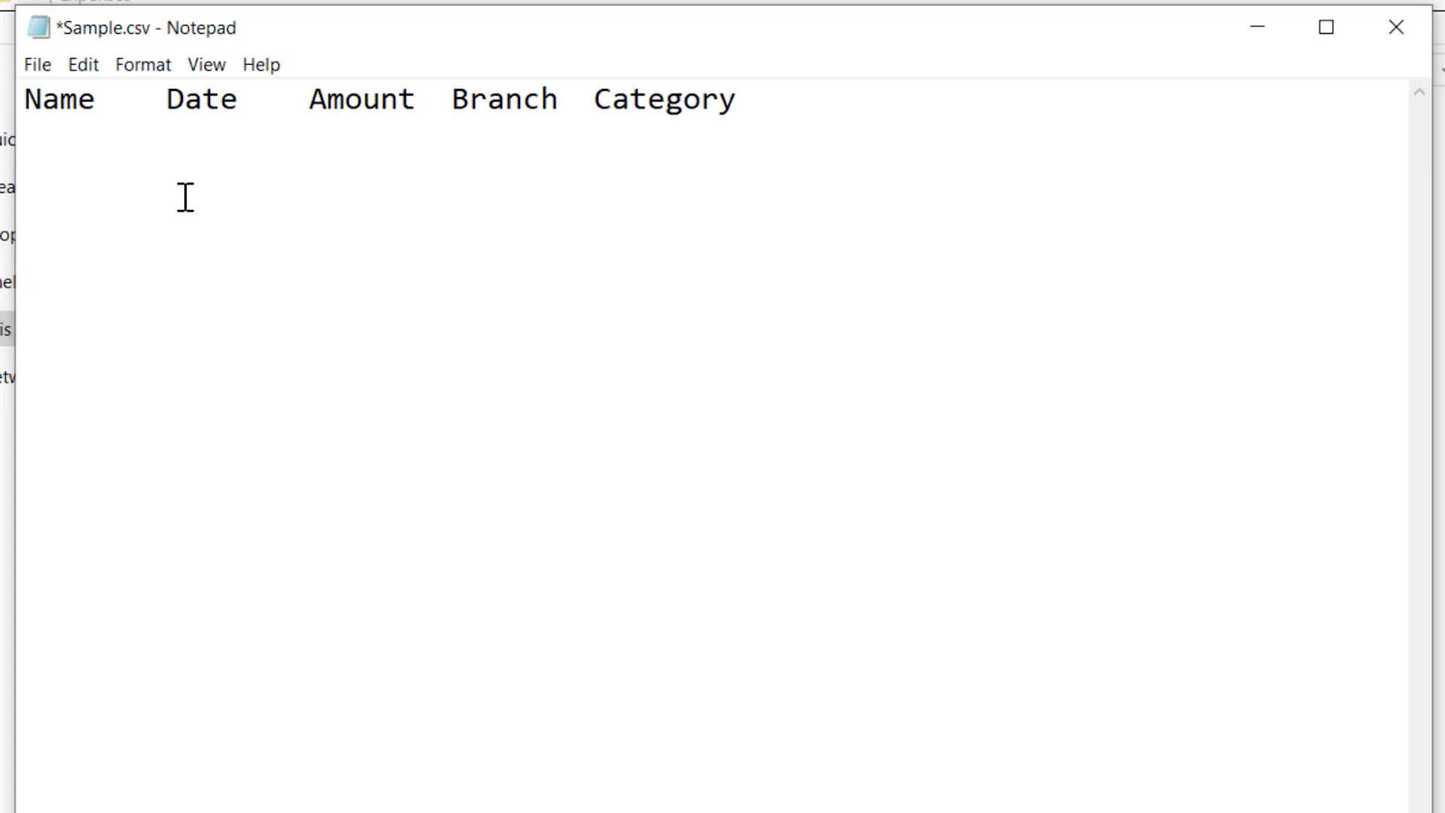
# Replace the gaps between the headings with commas to give Name,Date,Amount,Branch,Category, and close Sample.csv with the changes saved.
pyautogui.doubleClick(139, 100)
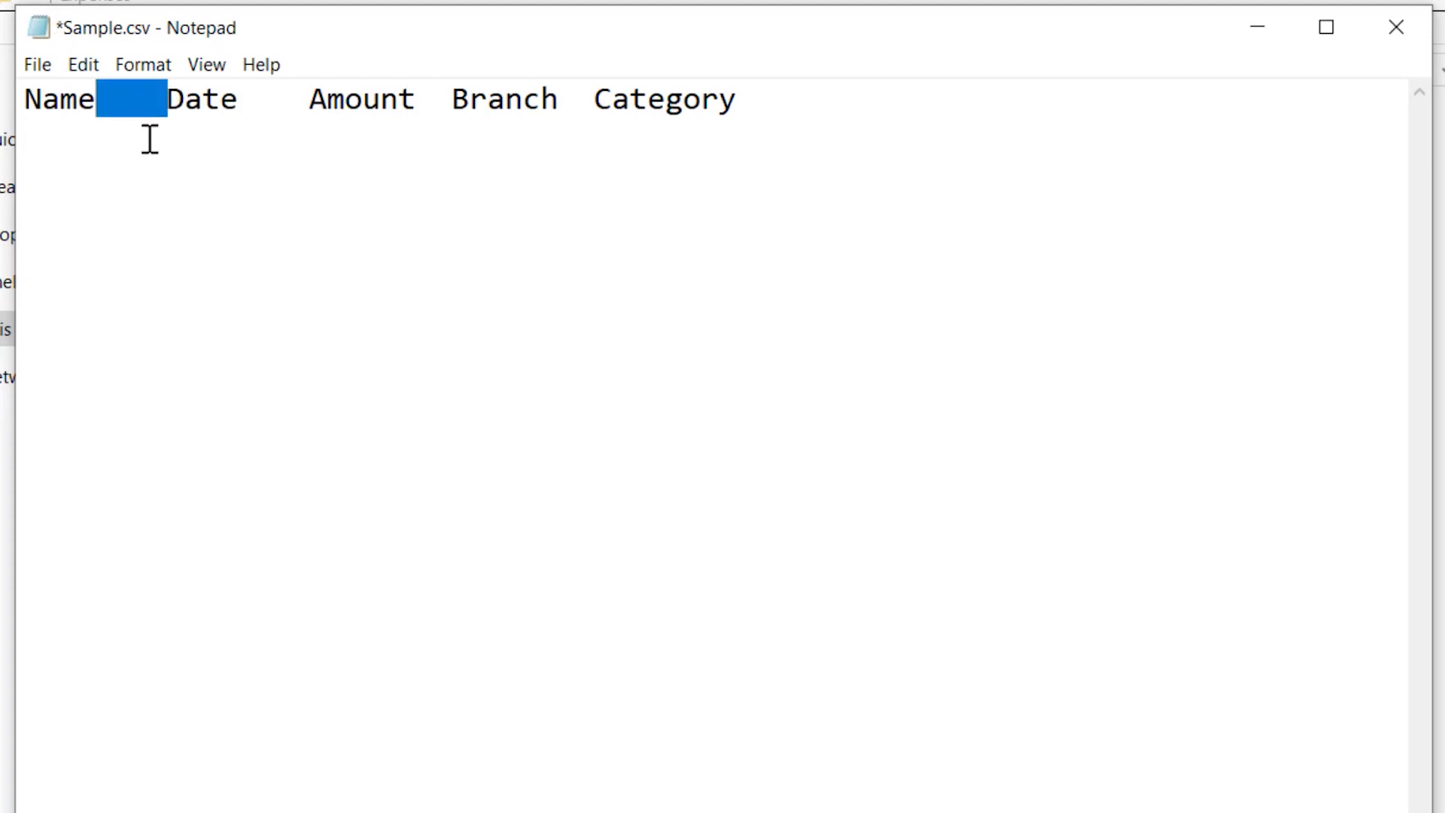
pyautogui.write(',')
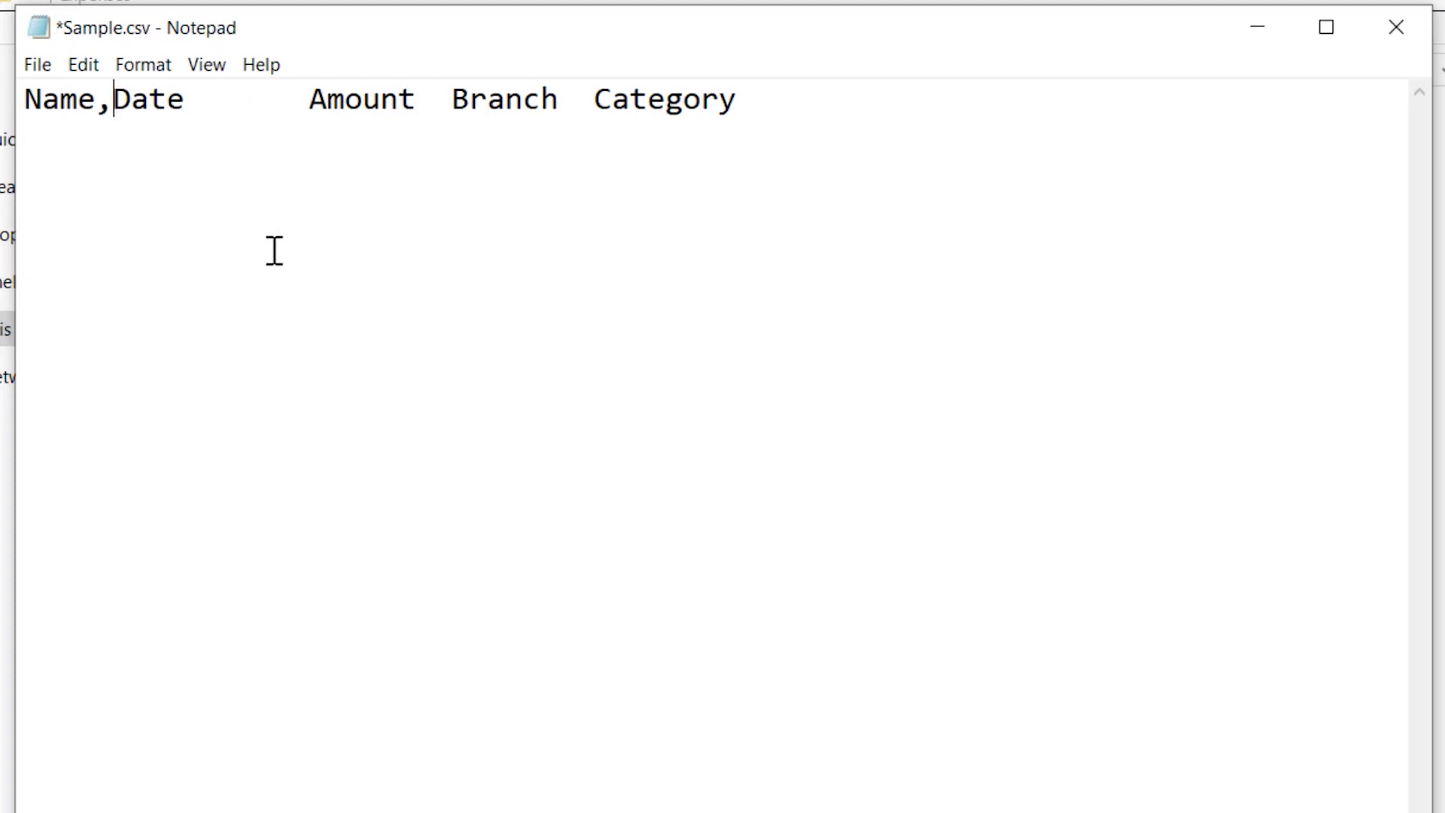
pyautogui.doubleClick(214, 101)
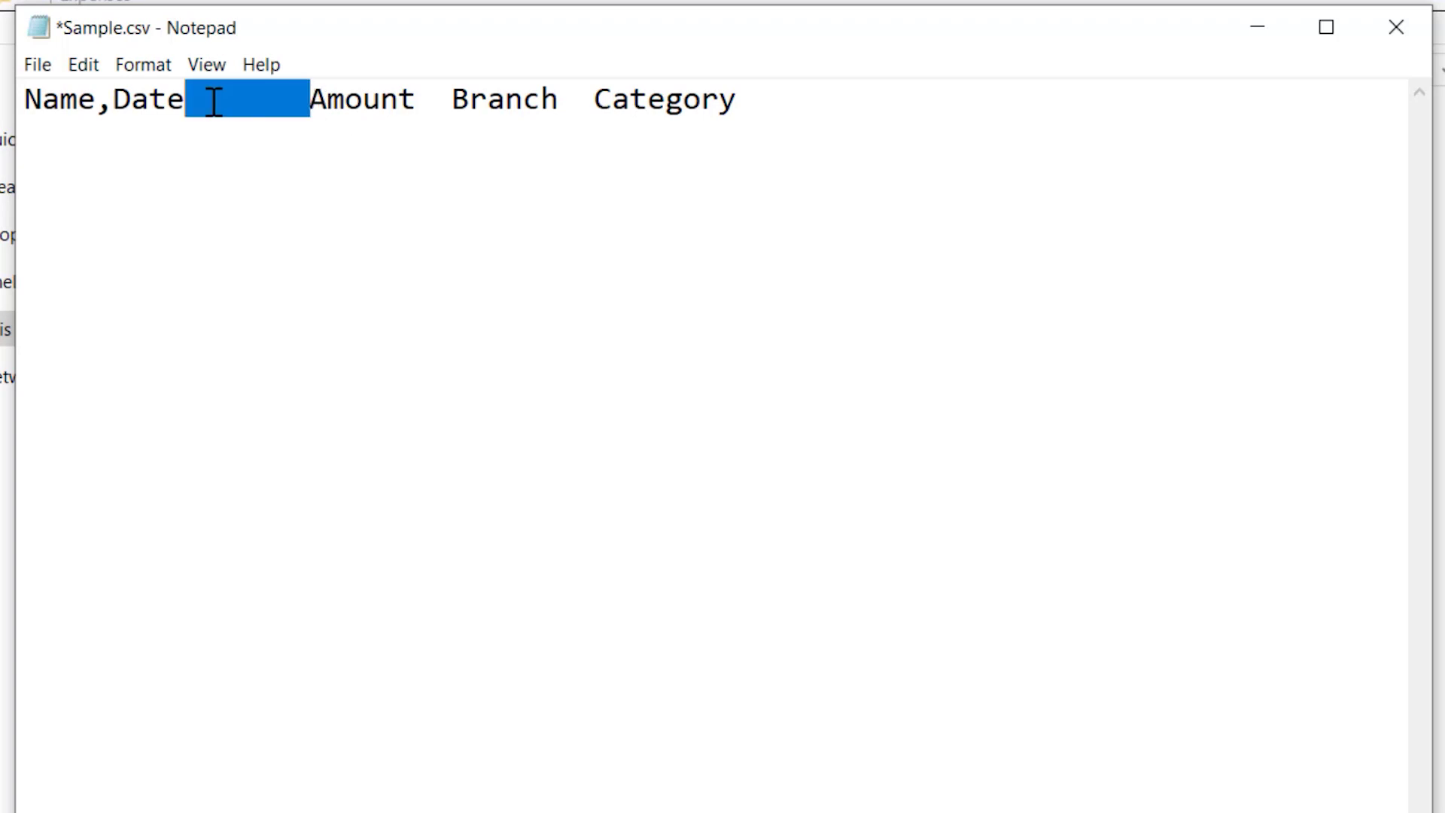
pyautogui.write(',')
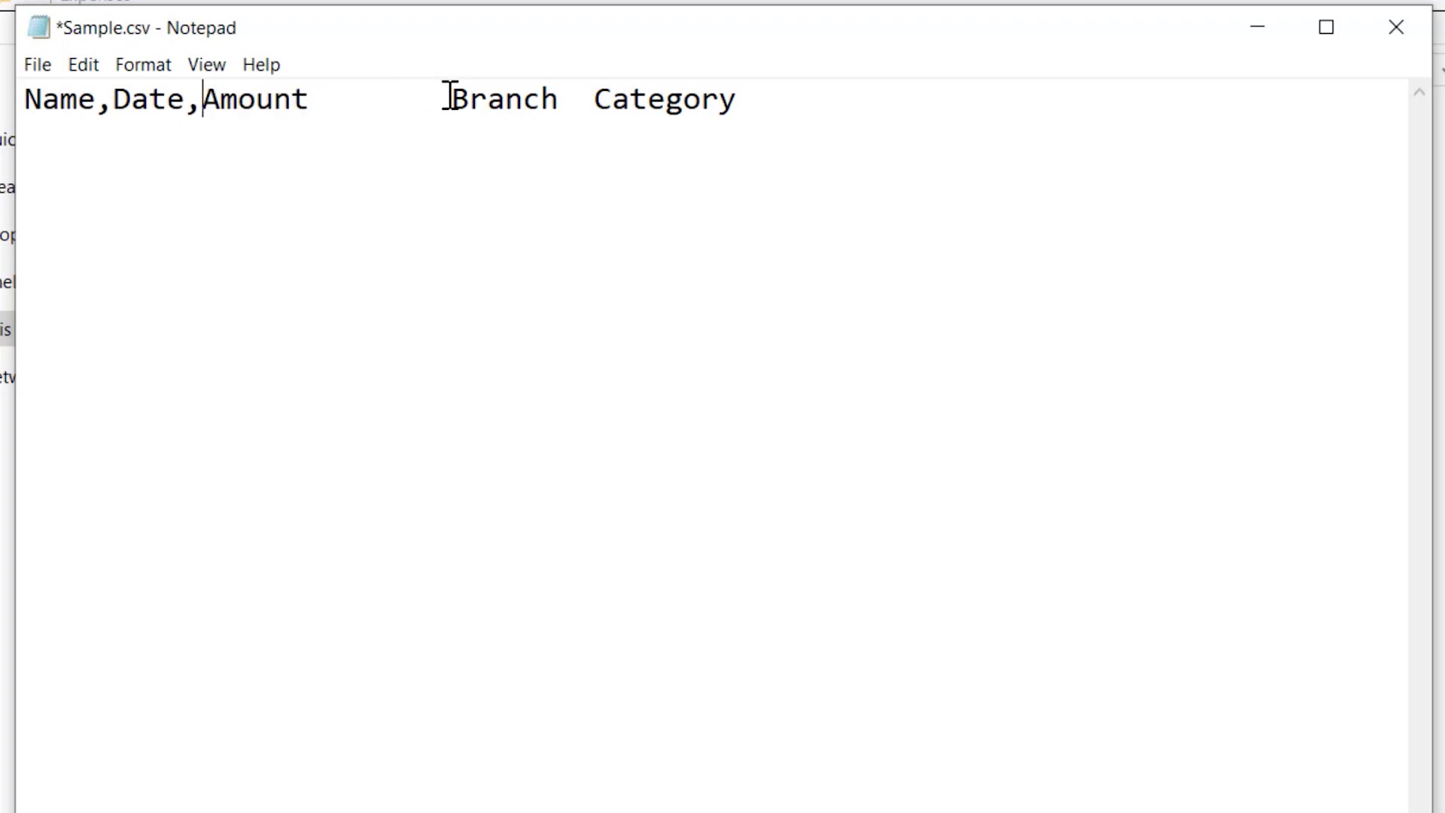
pyautogui.doubleClick(319, 104)
pyautogui.write(',')
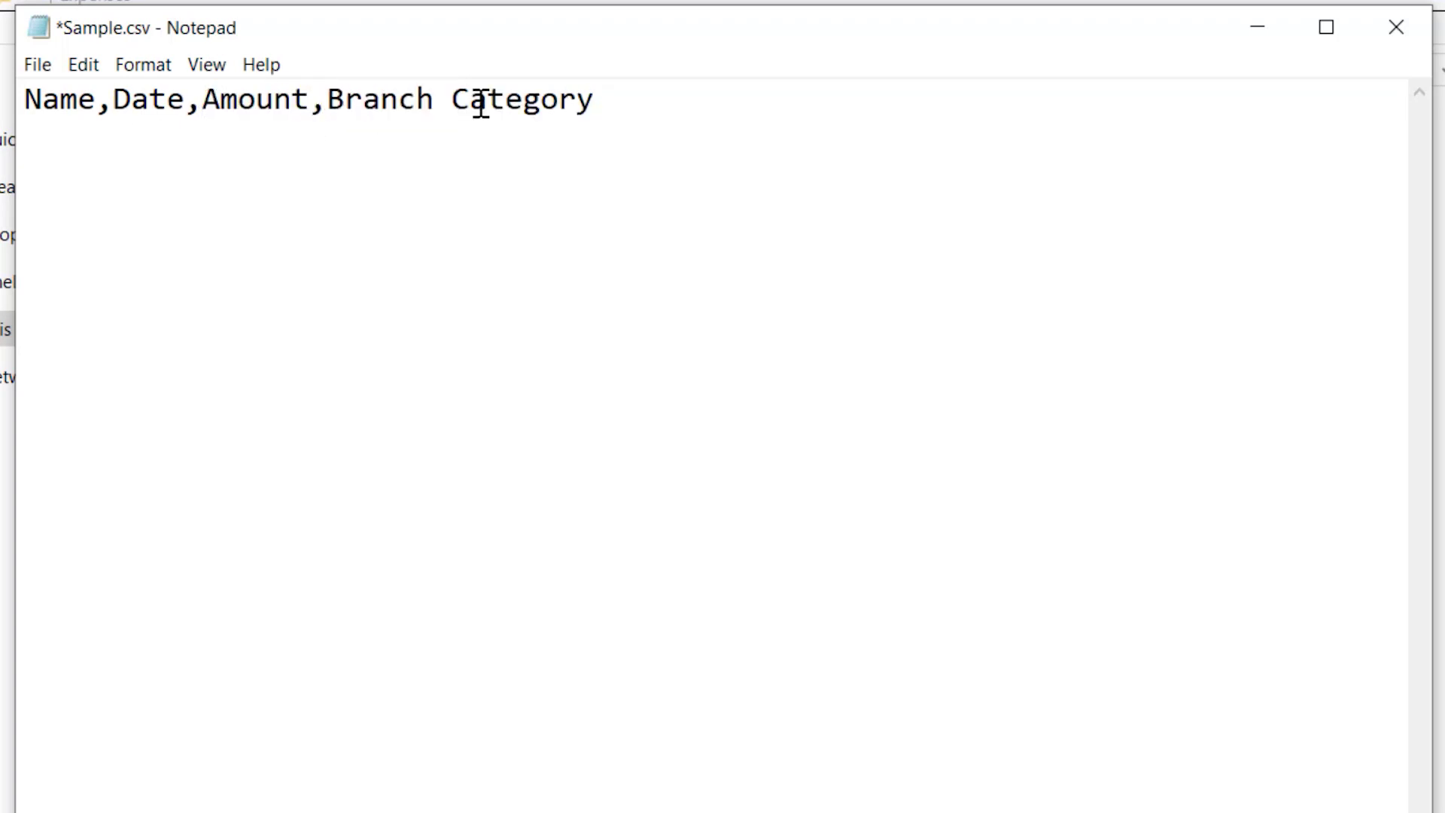
pyautogui.doubleClick(442, 99)
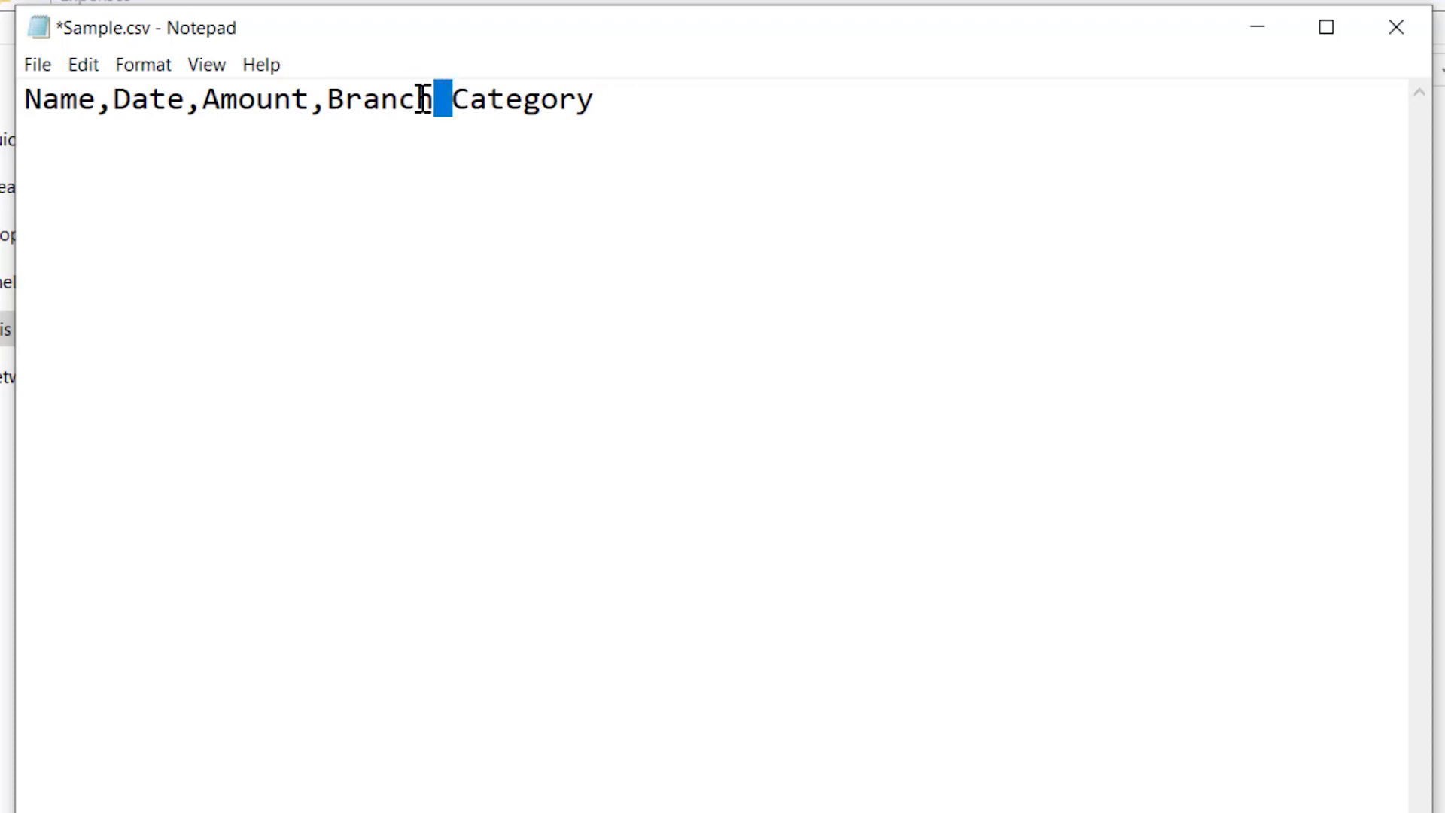
pyautogui.write(',')
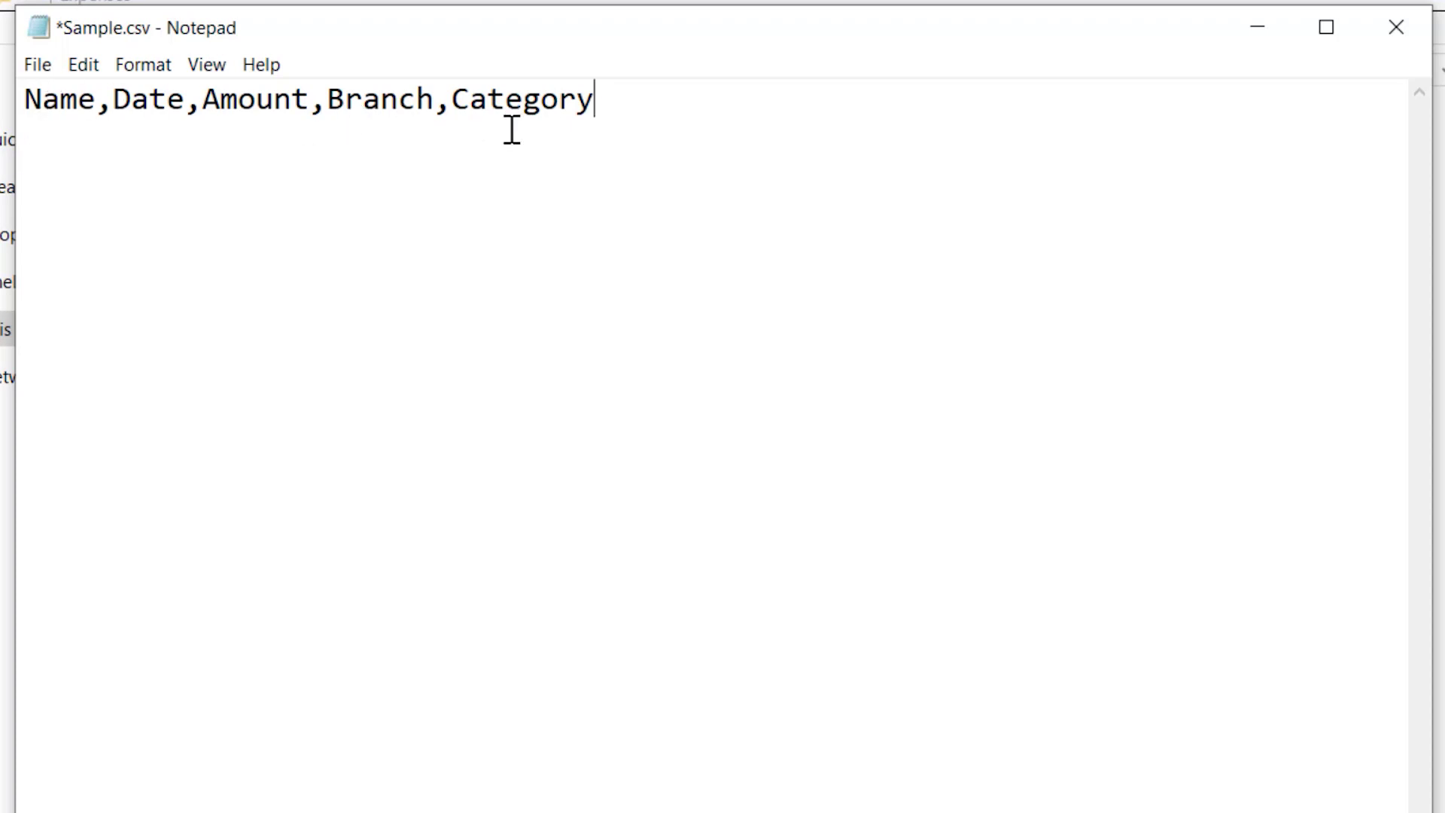
pyautogui.click(1394, 27)
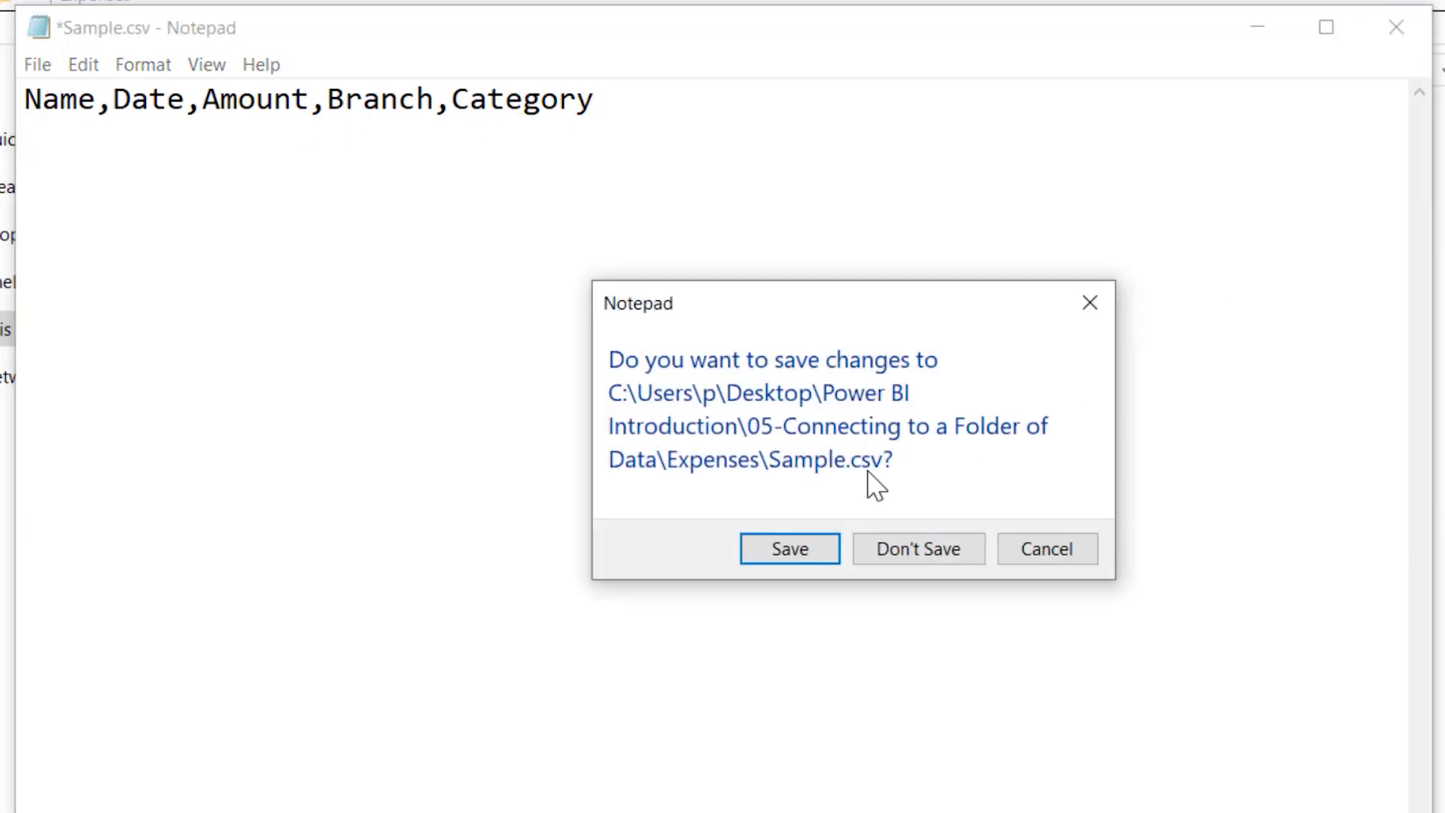
pyautogui.click(799, 558)
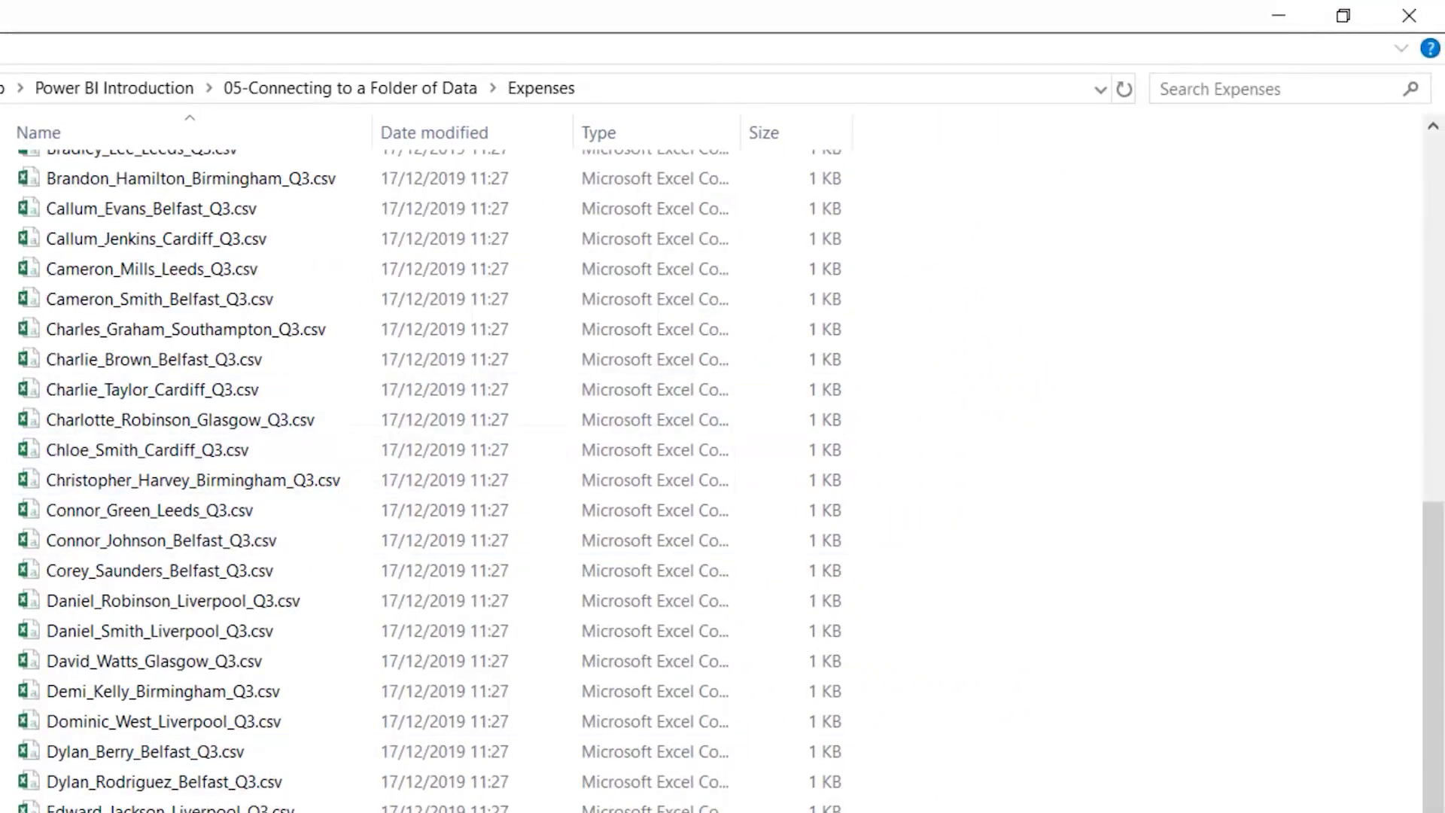
# Switch to Excel and close the source expense CSV without saving its changes.
pyautogui.hotkey('alt', 'Tab')
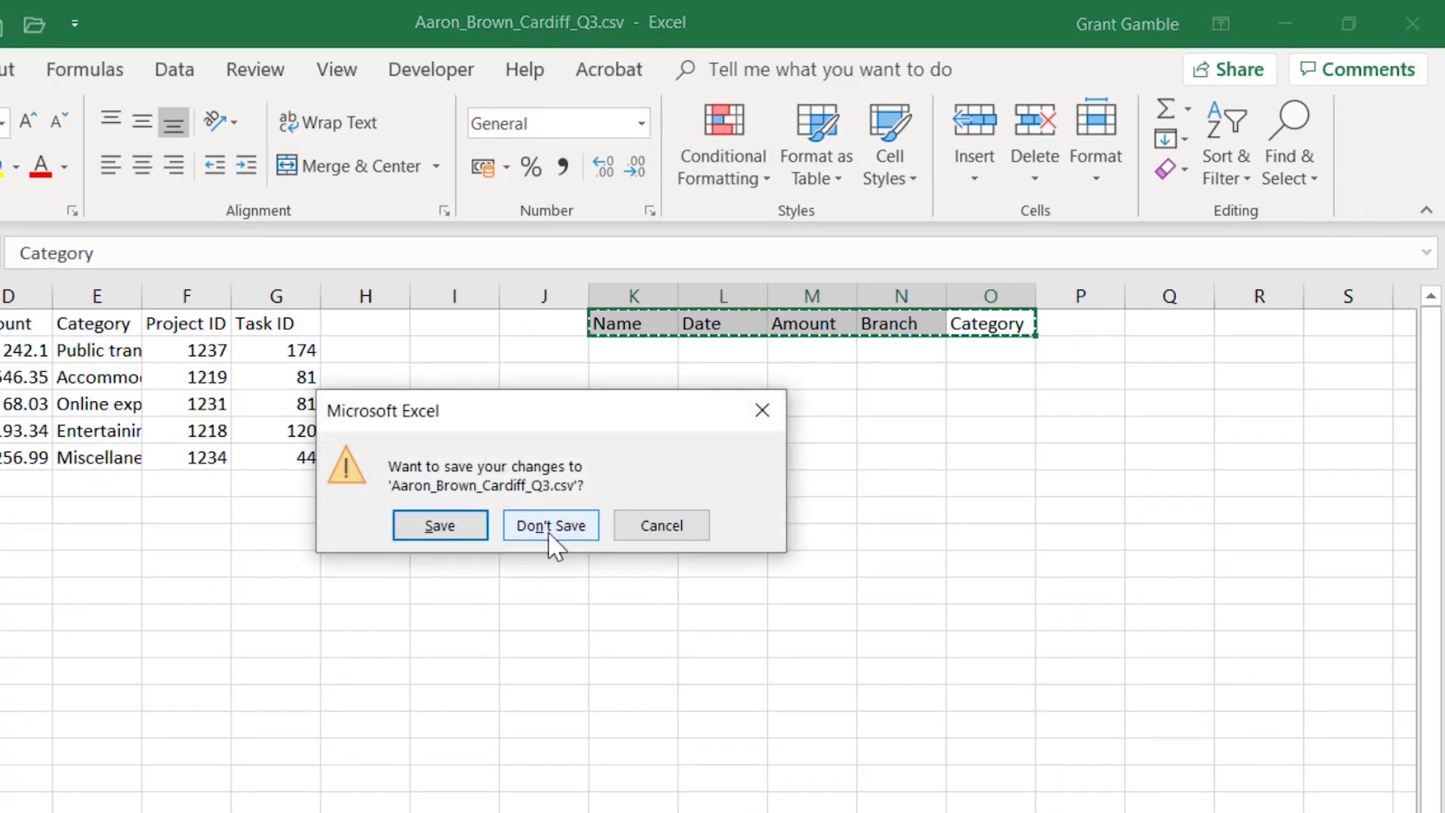
pyautogui.click(544, 524)
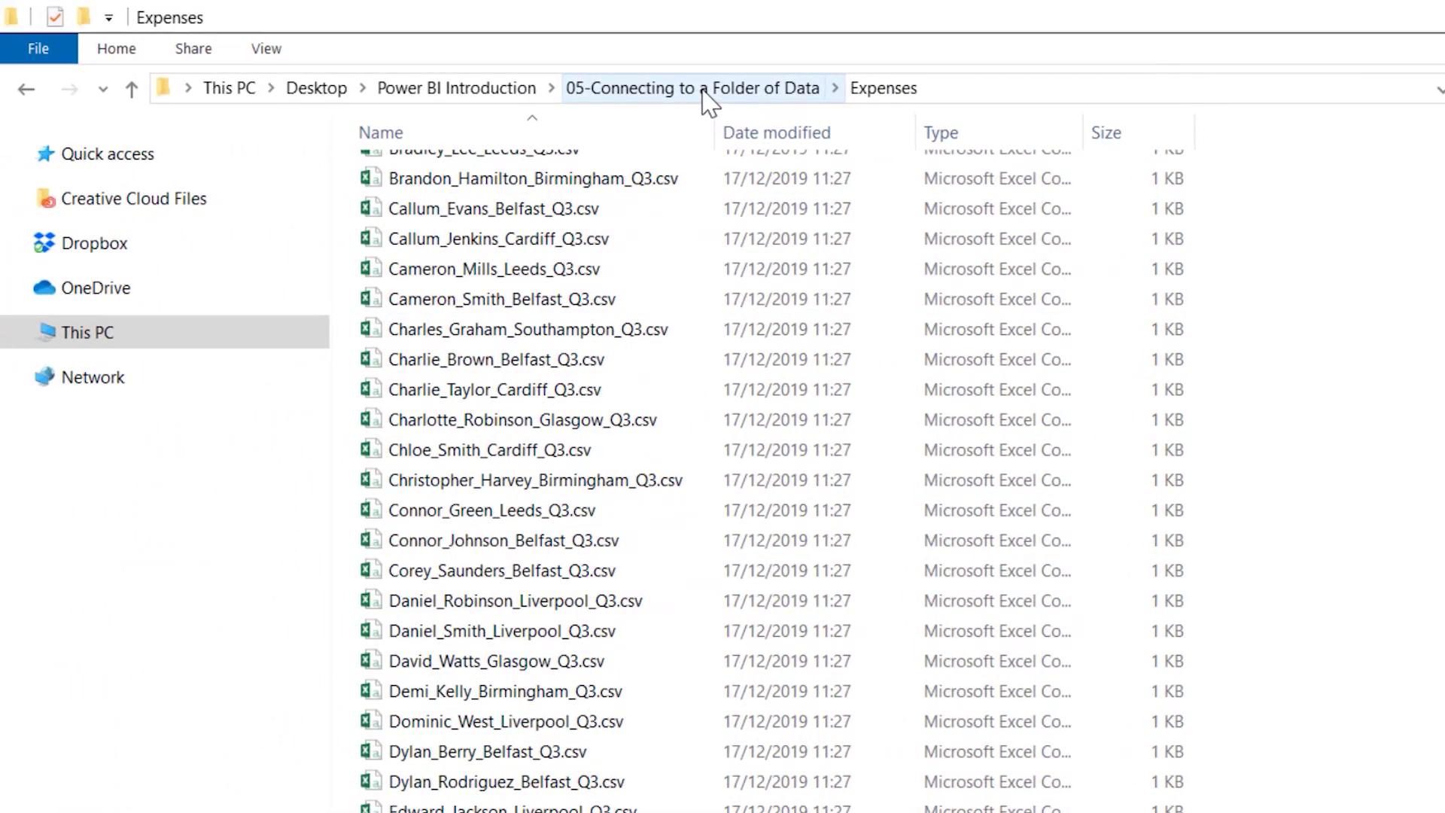
# Open Connecting to a folder.pbix from the 05-Connecting to a Folder of Data folder in Power BI Desktop and start a Folder data connection.
pyautogui.click(702, 88)
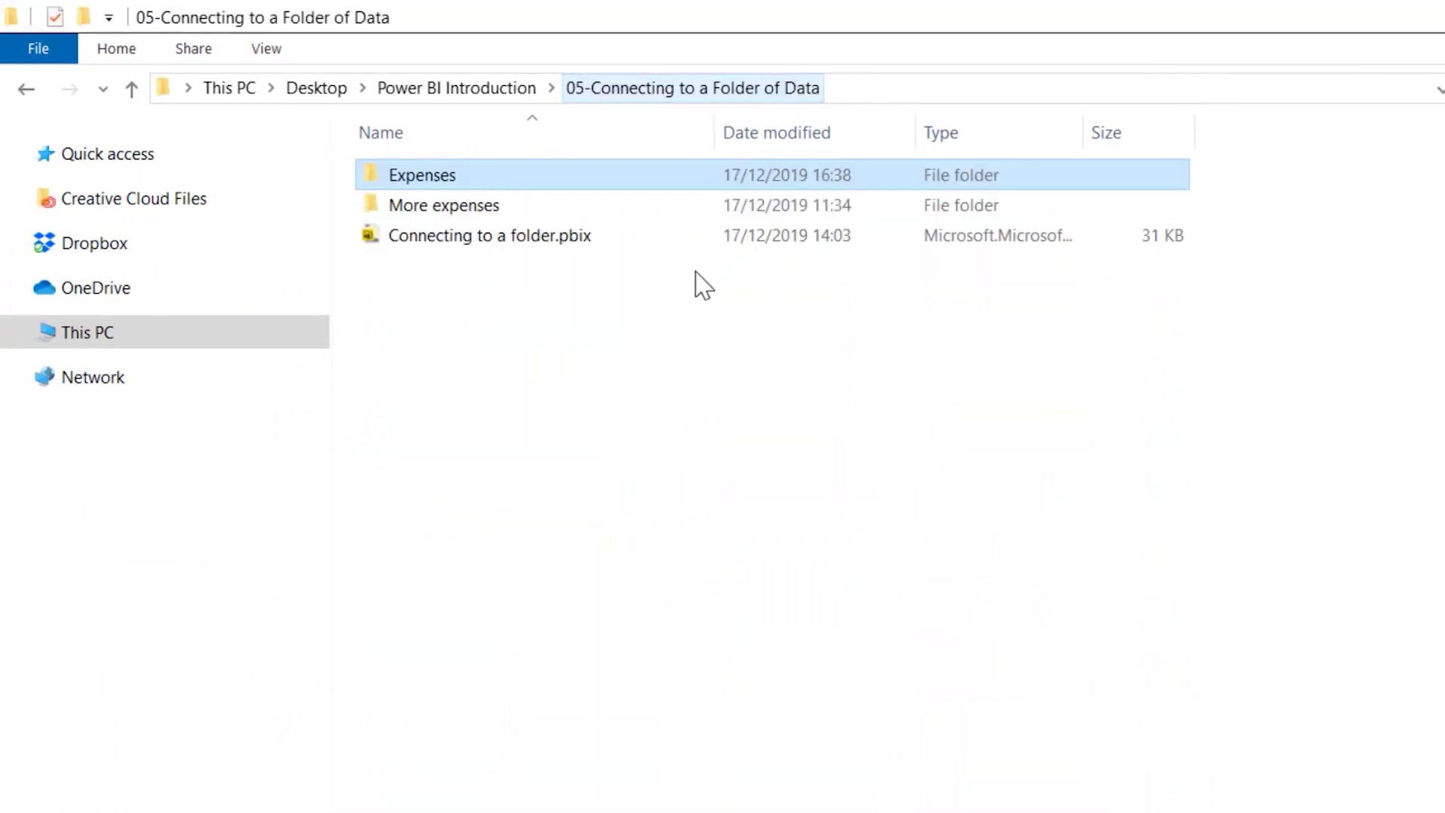
pyautogui.click(466, 240)
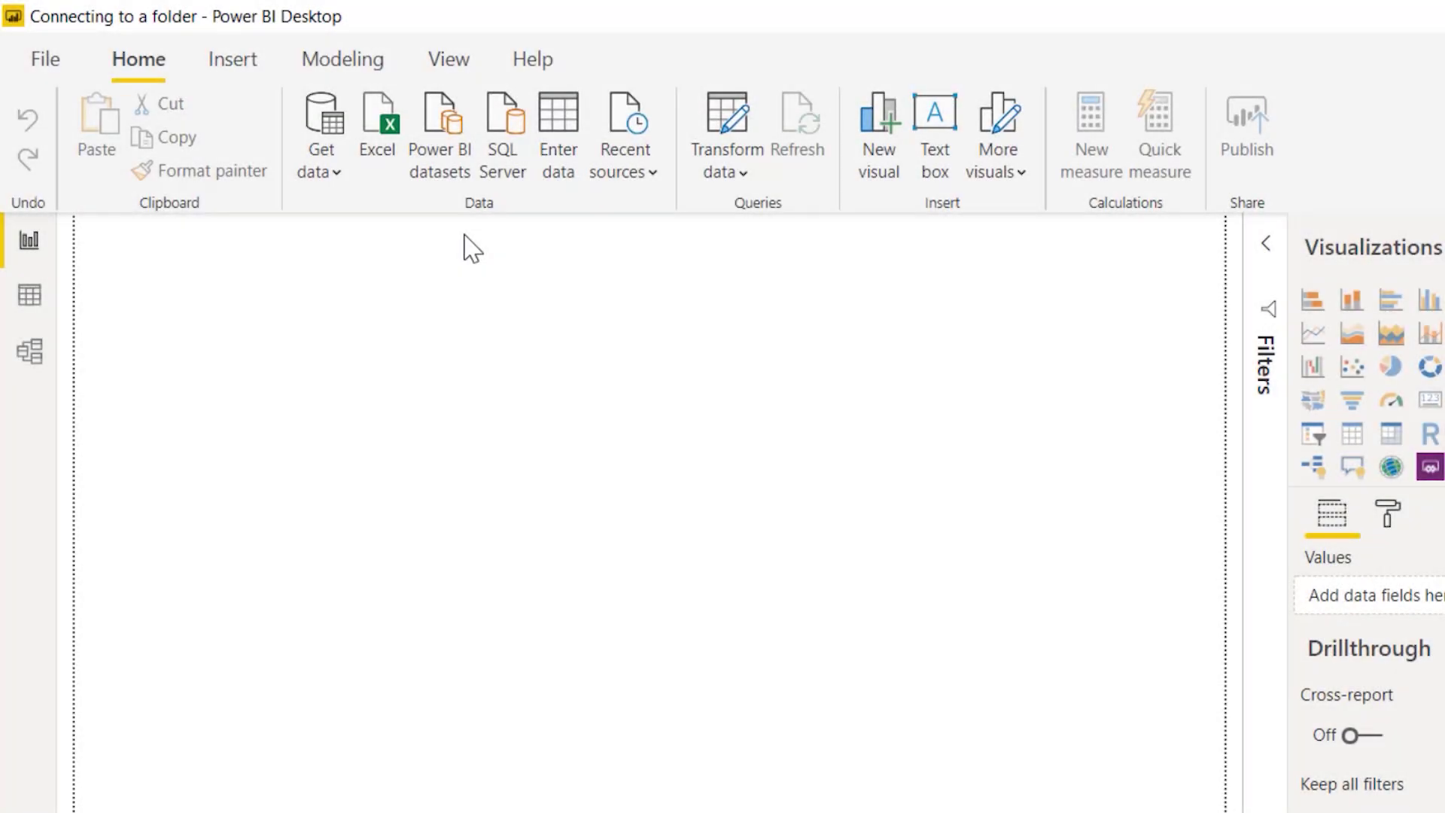
pyautogui.click(342, 180)
pyautogui.click(406, 672)
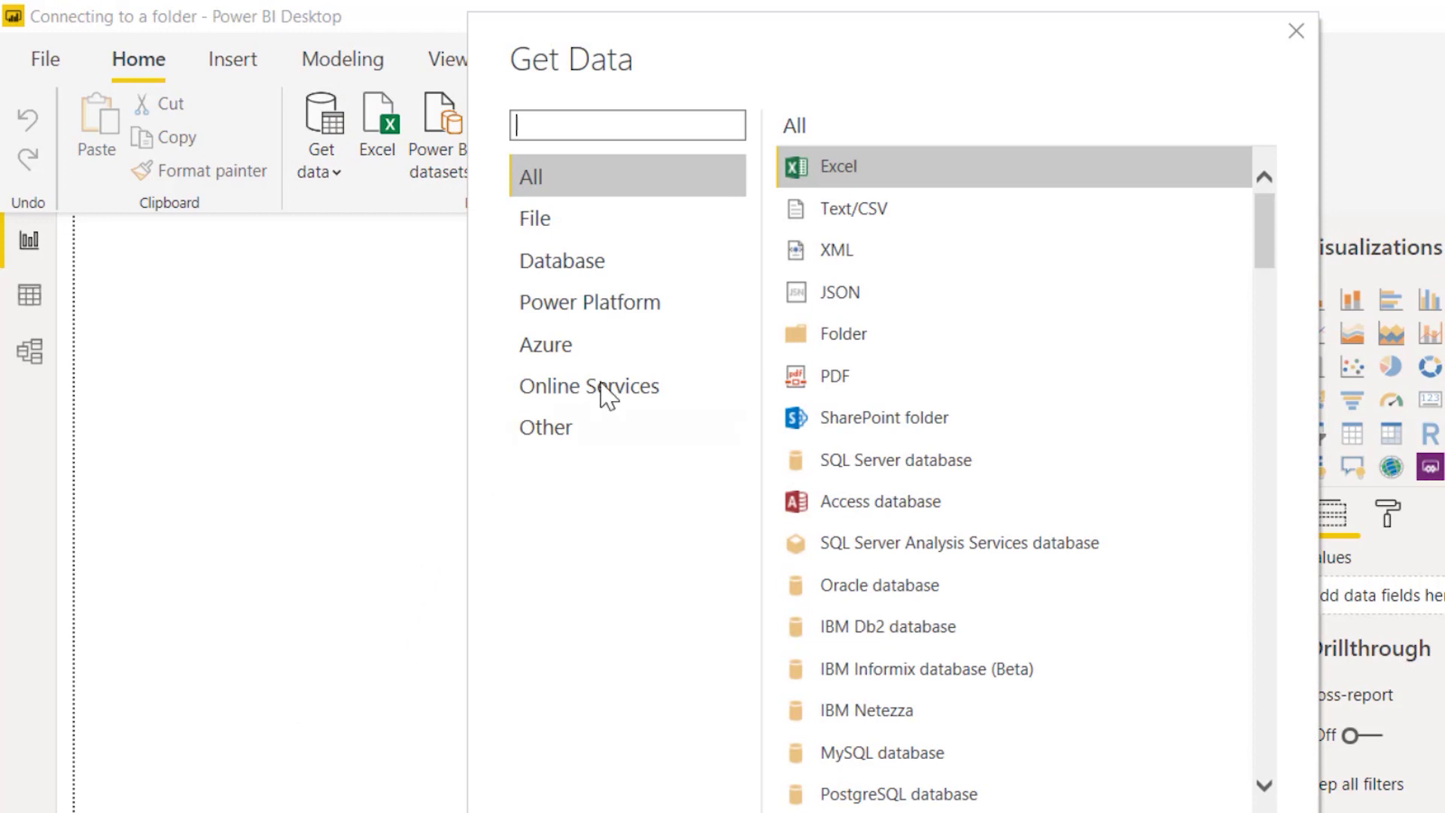
pyautogui.doubleClick(922, 347)
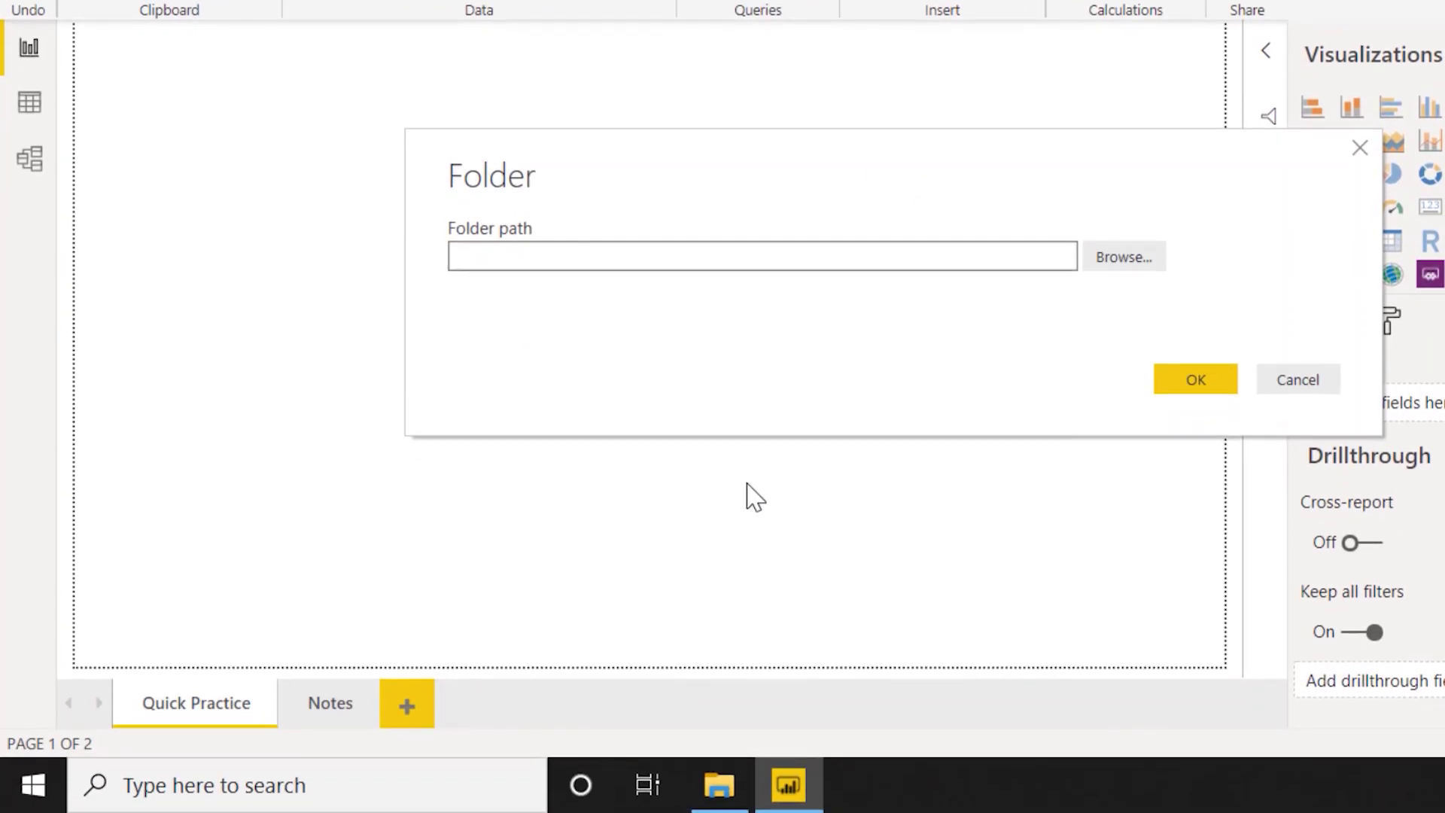
# Switch to File Explorer, open the Expenses folder and copy its full folder path.
pyautogui.click(719, 783)
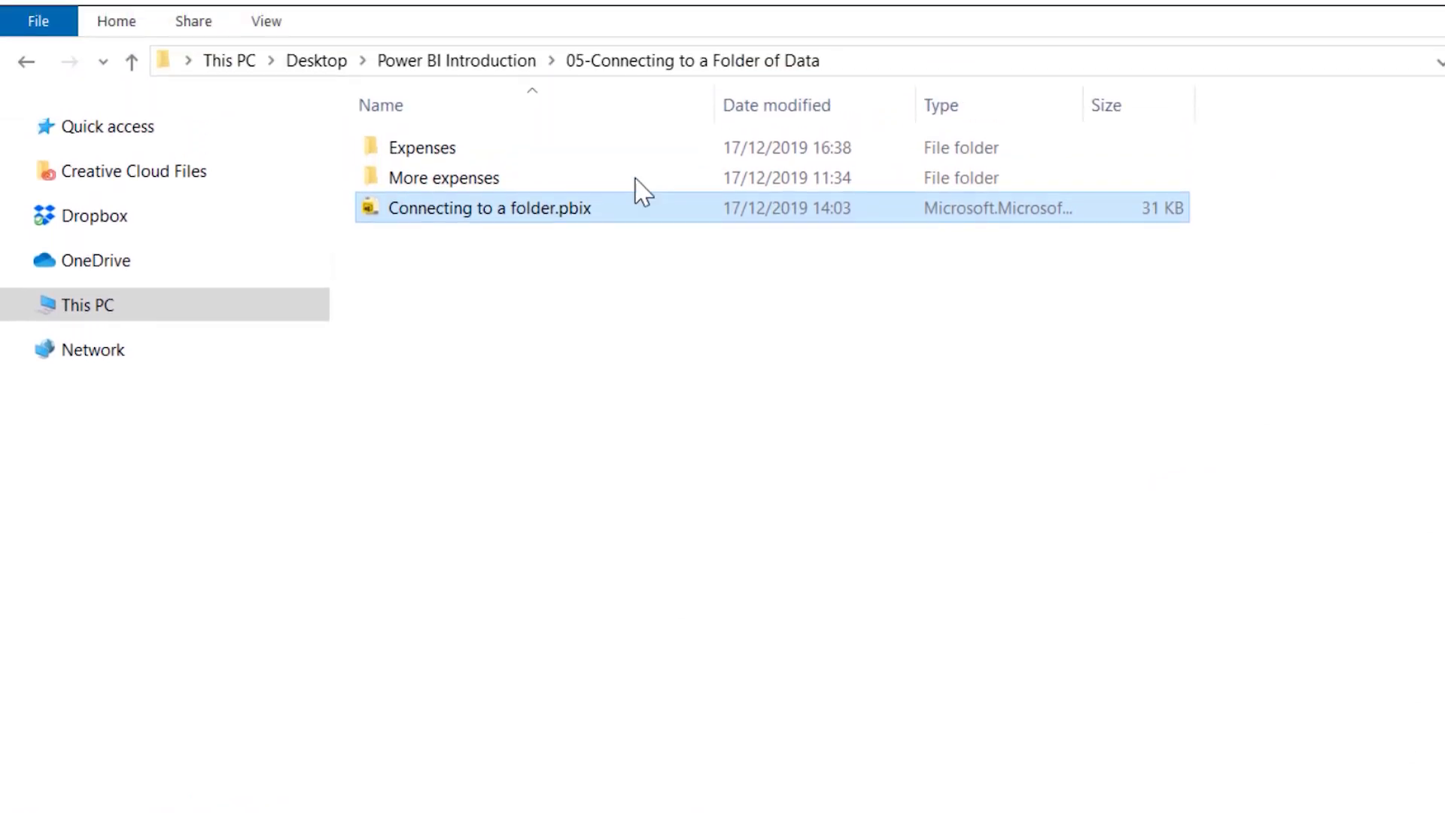
pyautogui.doubleClick(651, 181)
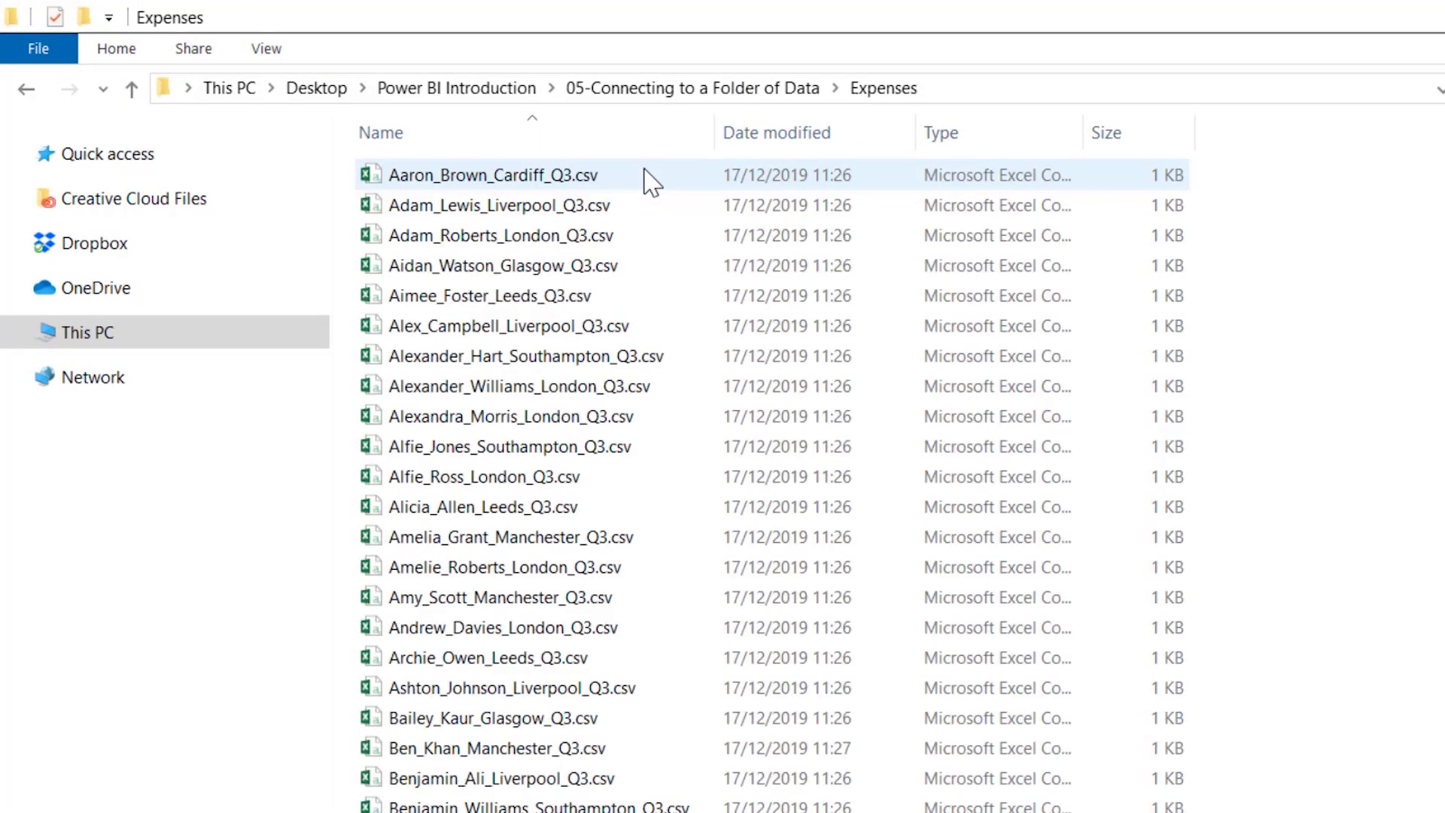
pyautogui.click(945, 87)
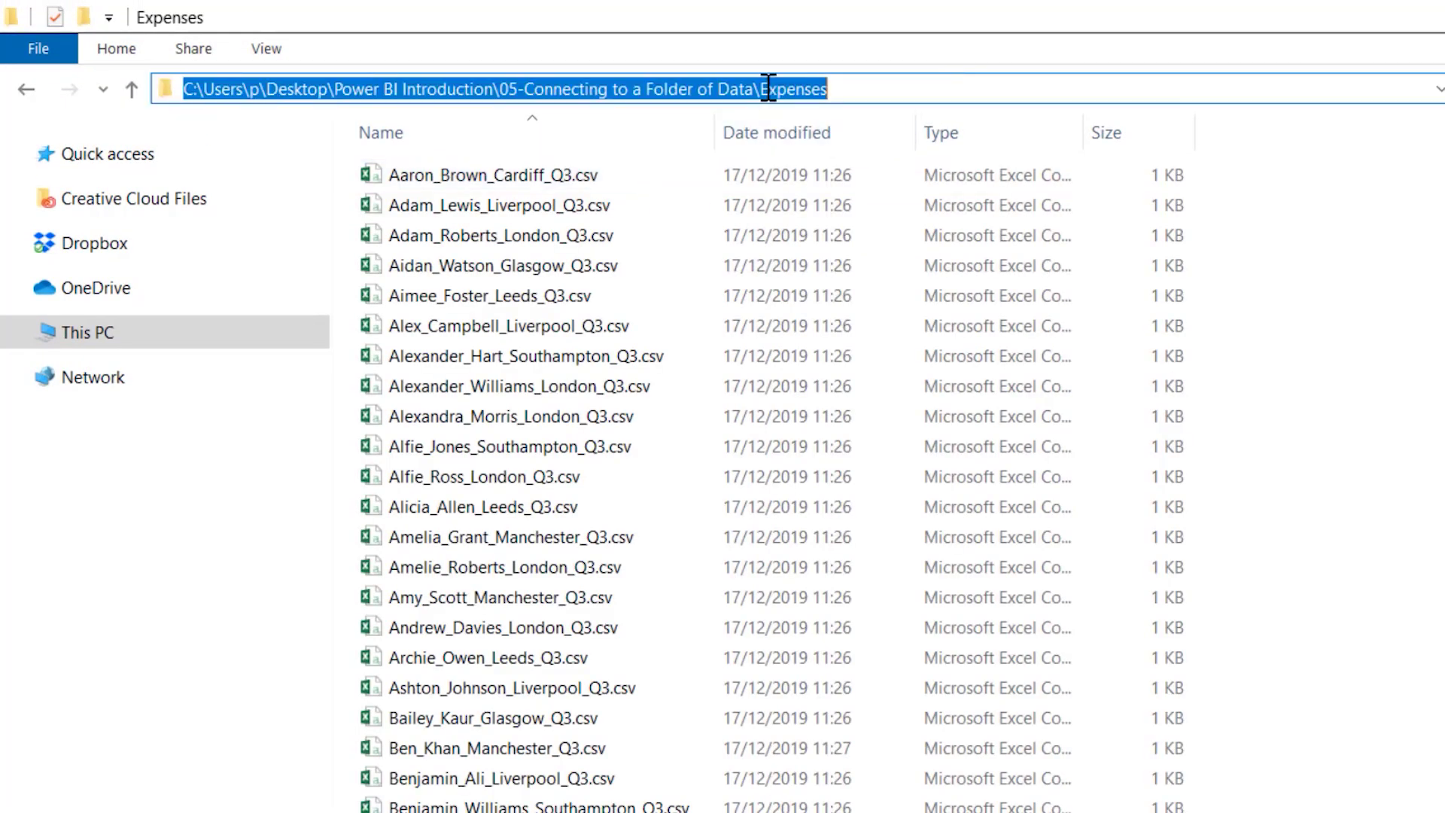
pyautogui.rightClick(768, 86)
pyautogui.click(841, 168)
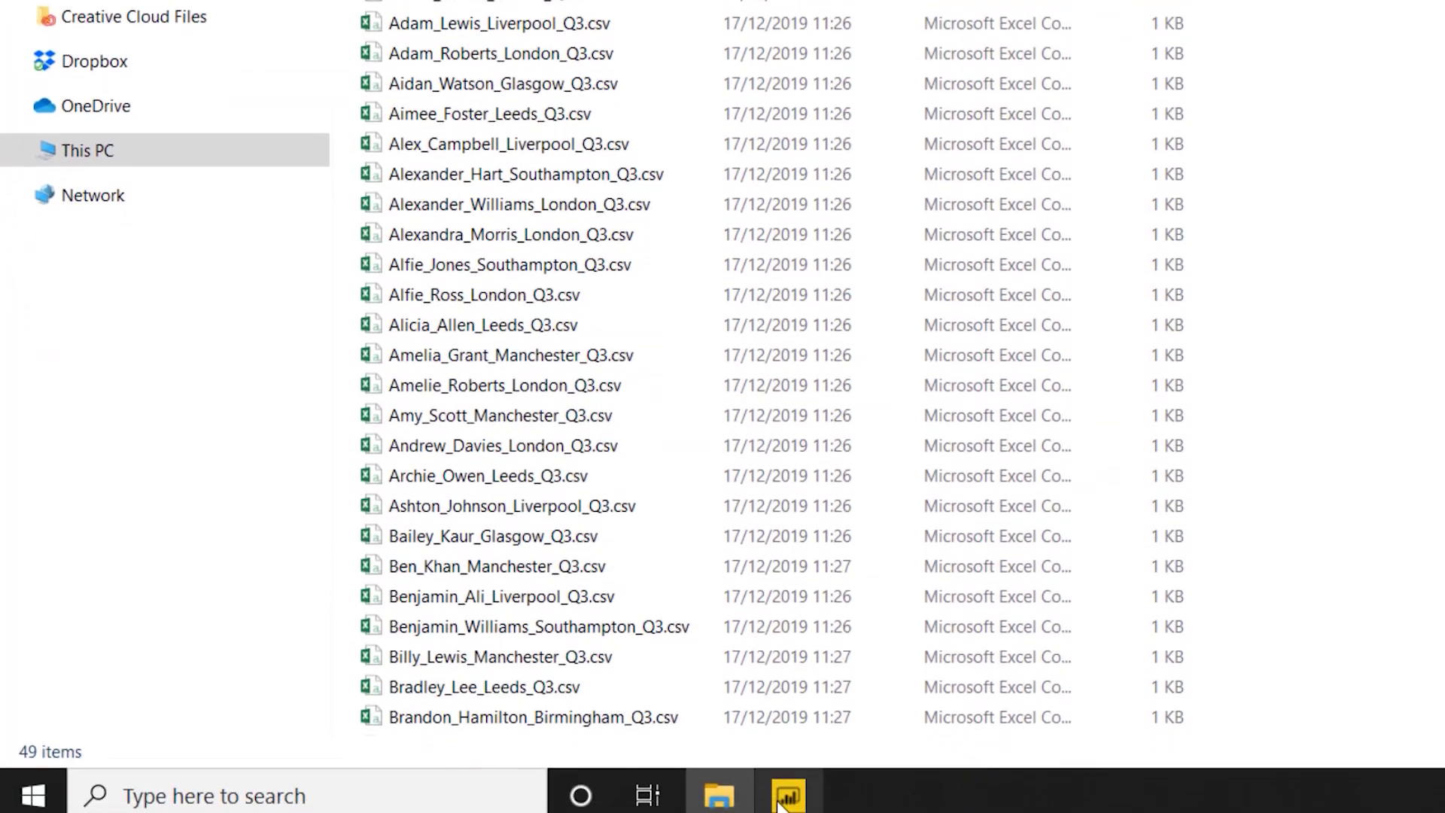
# Switch to Power BI Desktop, paste the copied Expenses path as the folder path and confirm the connection.
pyautogui.click(783, 784)
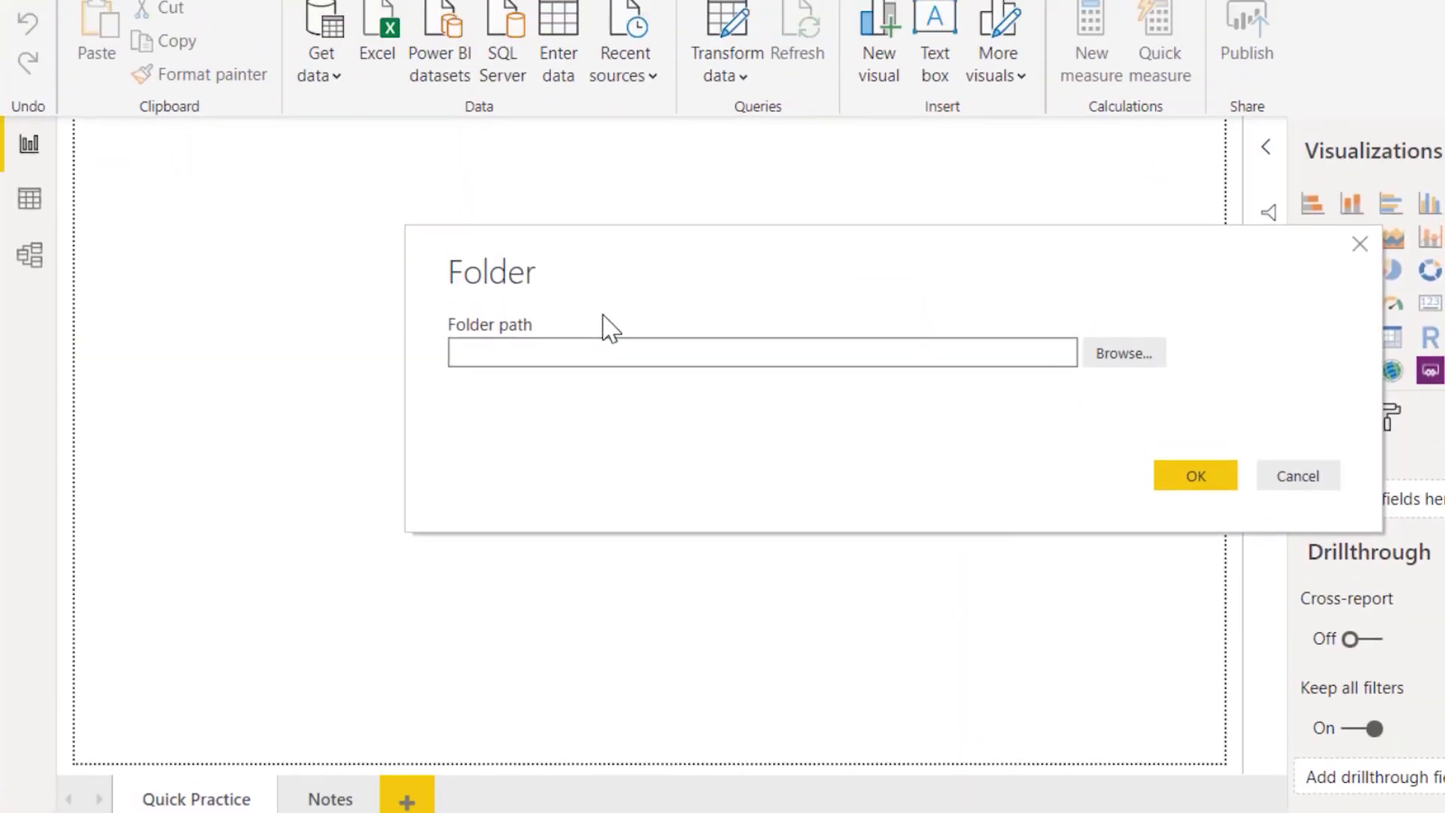
pyautogui.rightClick(611, 364)
pyautogui.click(622, 461)
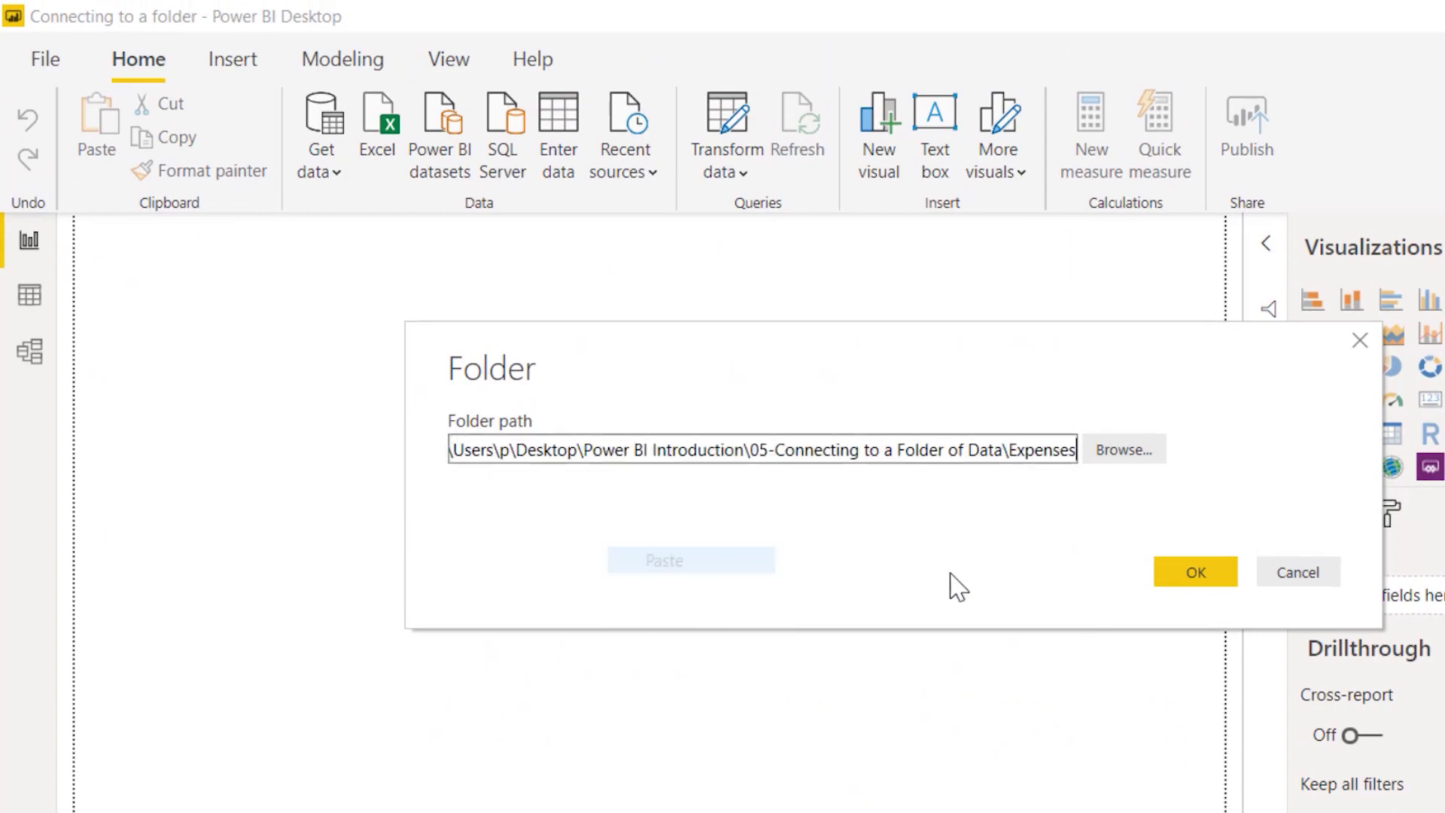
pyautogui.click(1212, 580)
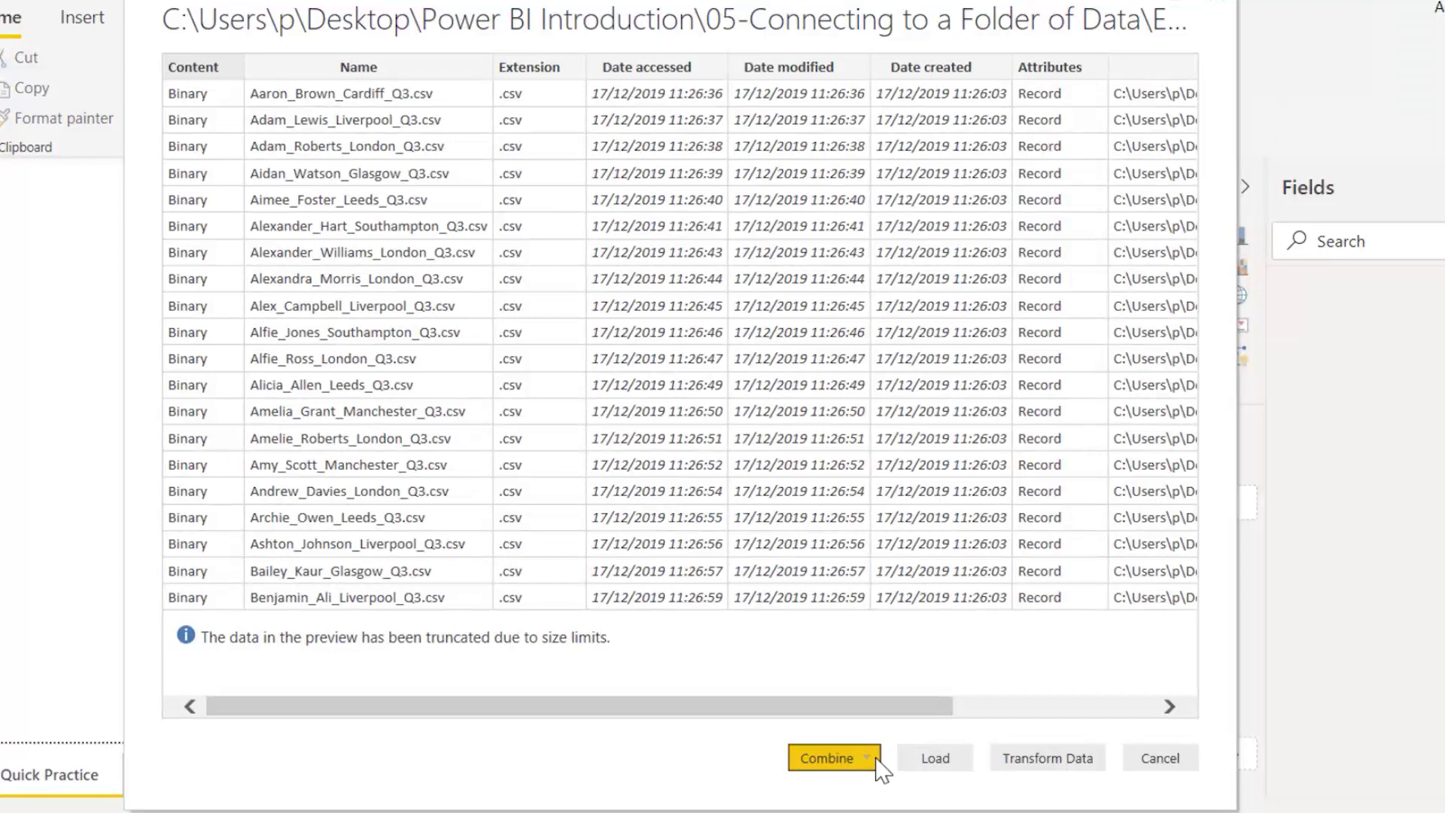
# Combine and transform the folder's files, using Sample.csv as the sample file.
pyautogui.click(875, 758)
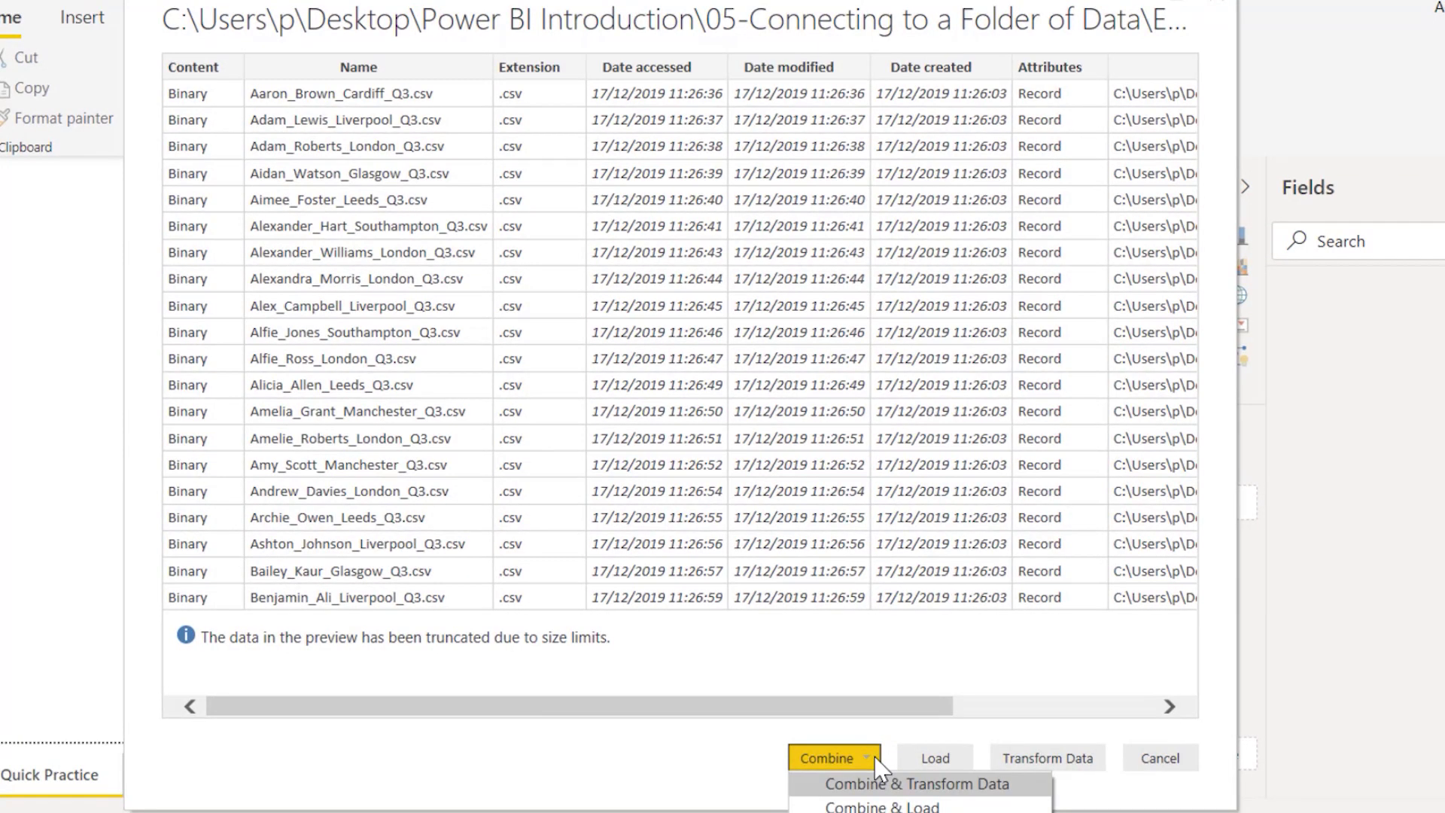
pyautogui.click(892, 805)
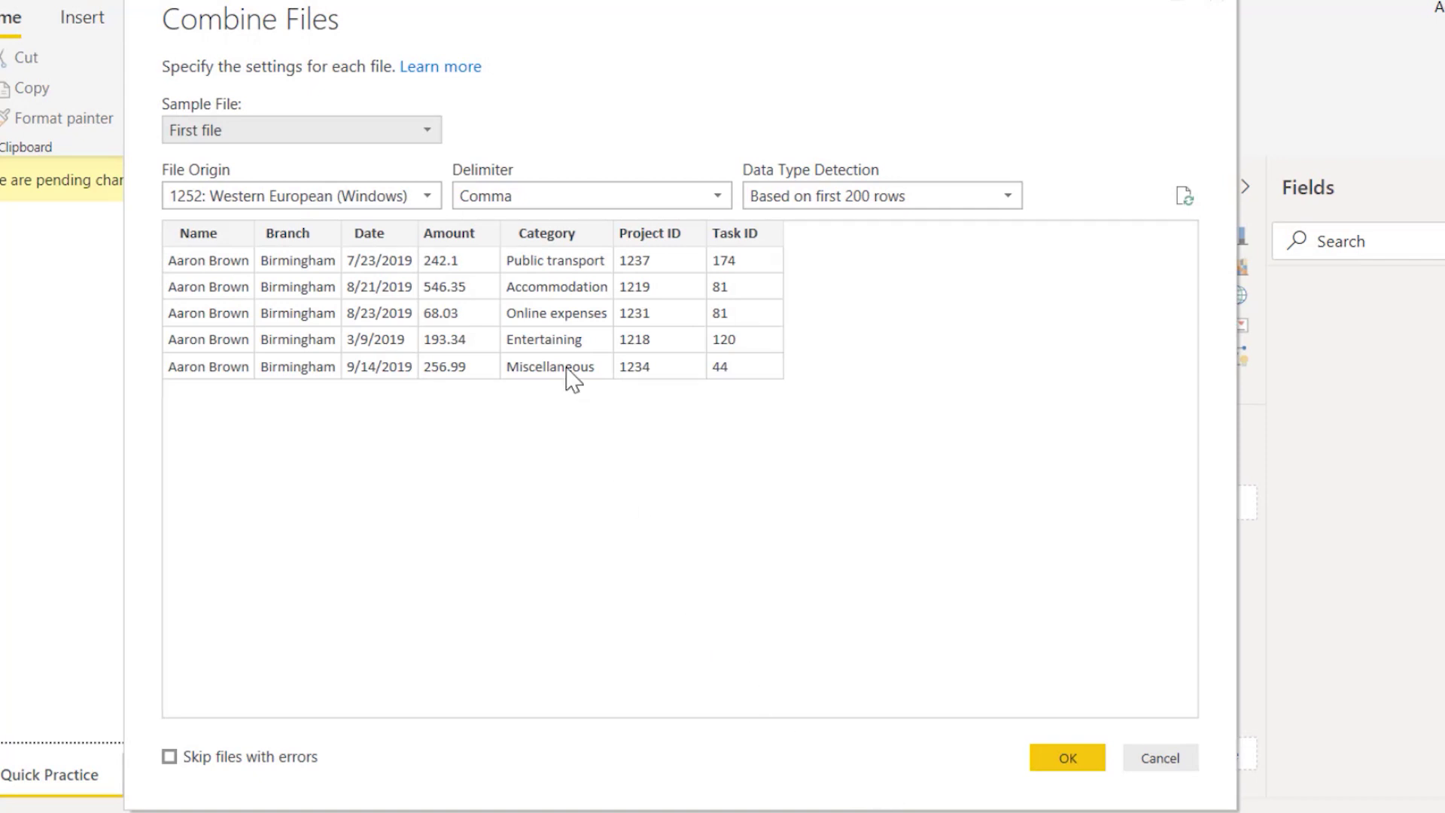
pyautogui.click(431, 140)
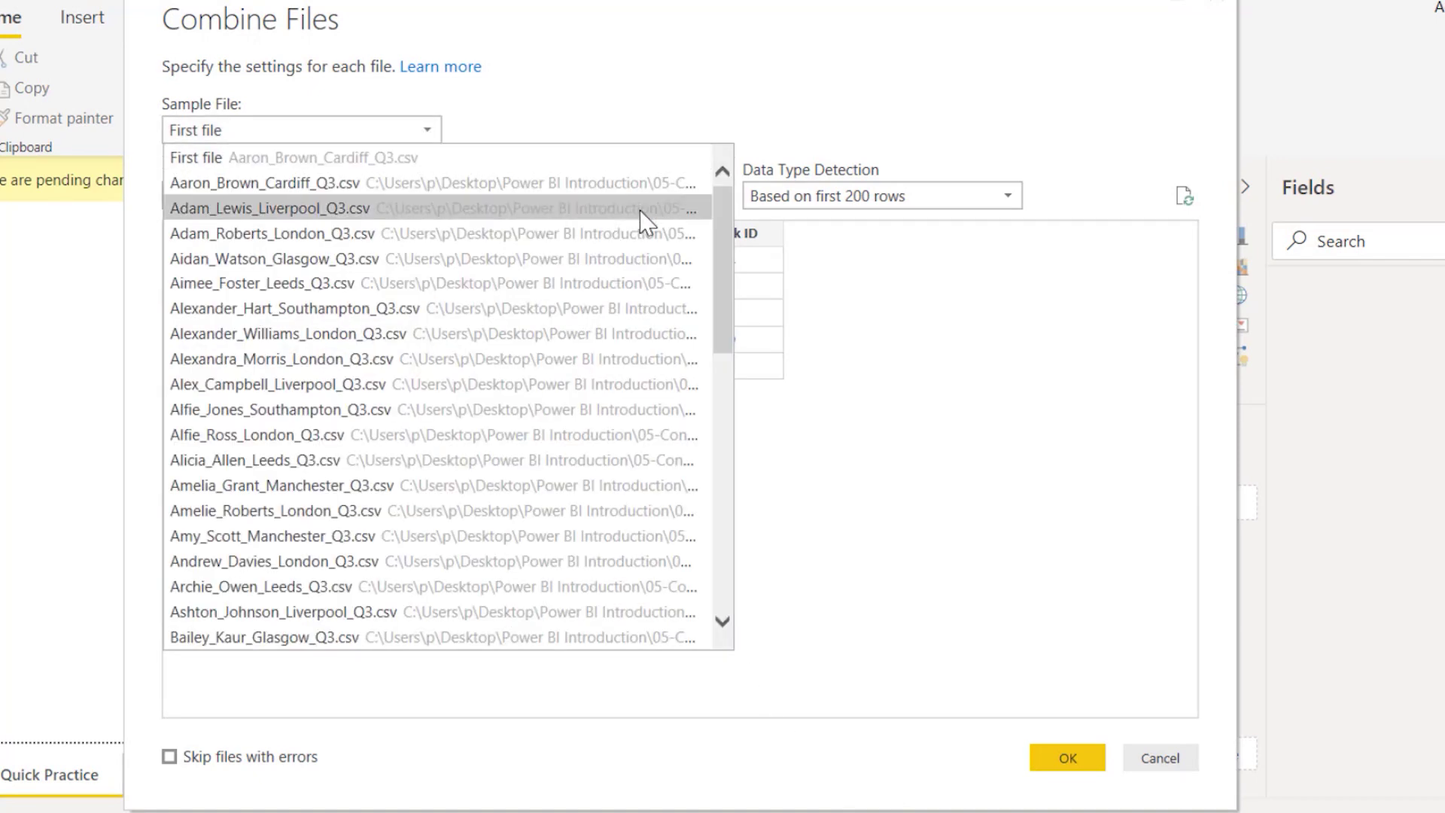
pyautogui.moveTo(715, 236); pyautogui.dragTo(735, 574)
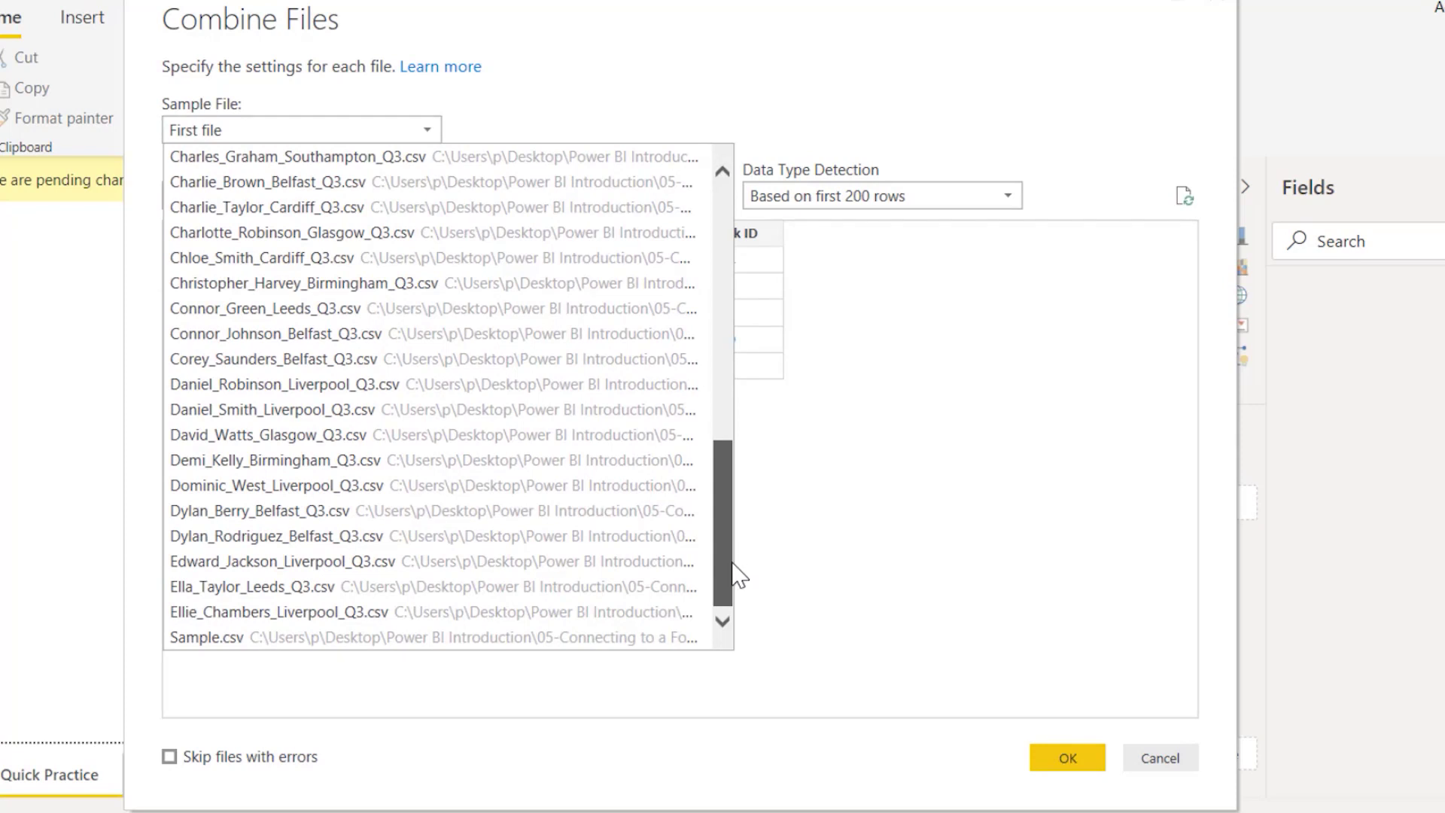
pyautogui.click(224, 640)
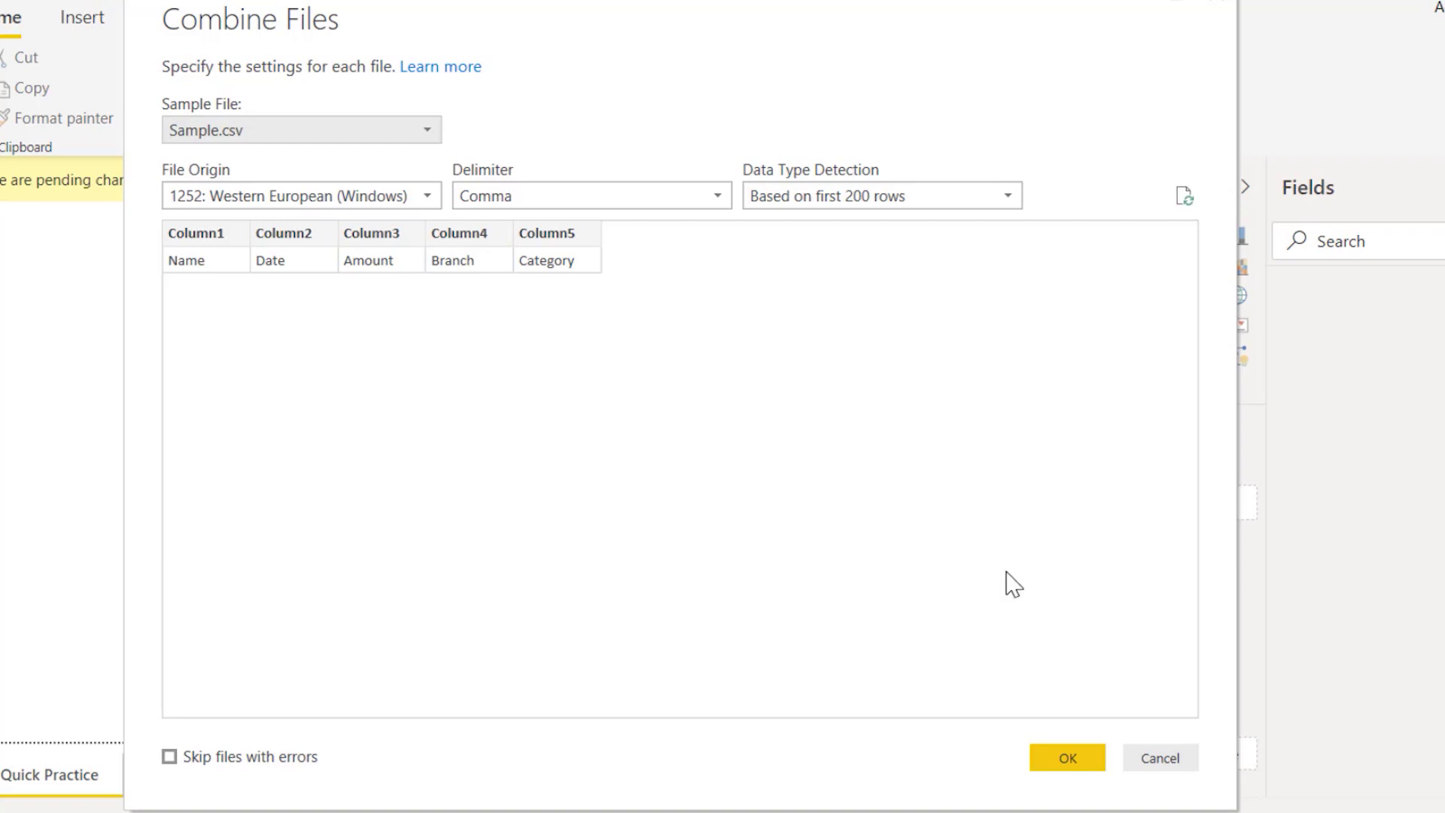
pyautogui.click(1100, 764)
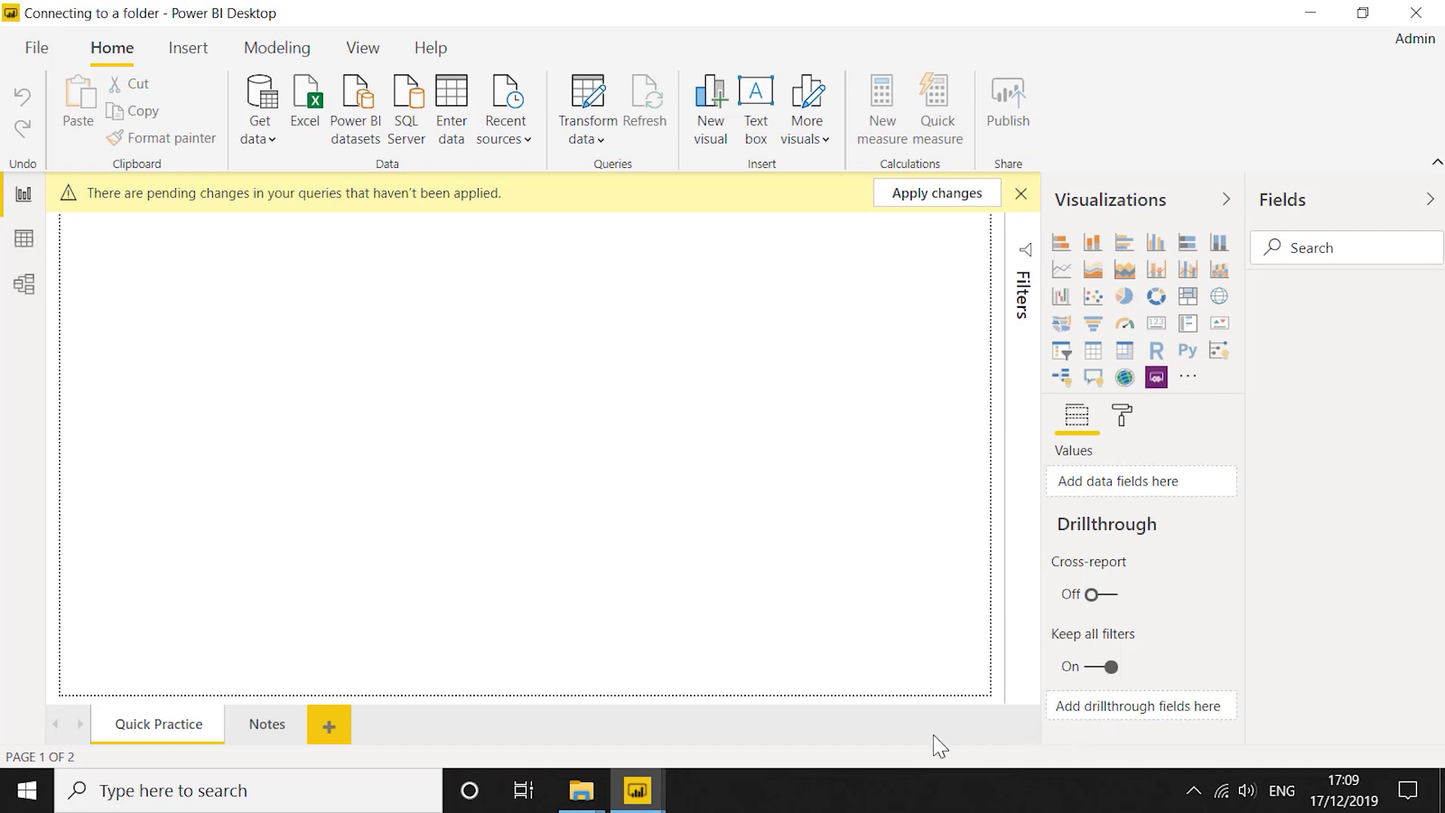
# Switch to the Power Query Editor and promote the first row to headers in the Transform Sample File query.
pyautogui.click(632, 799)
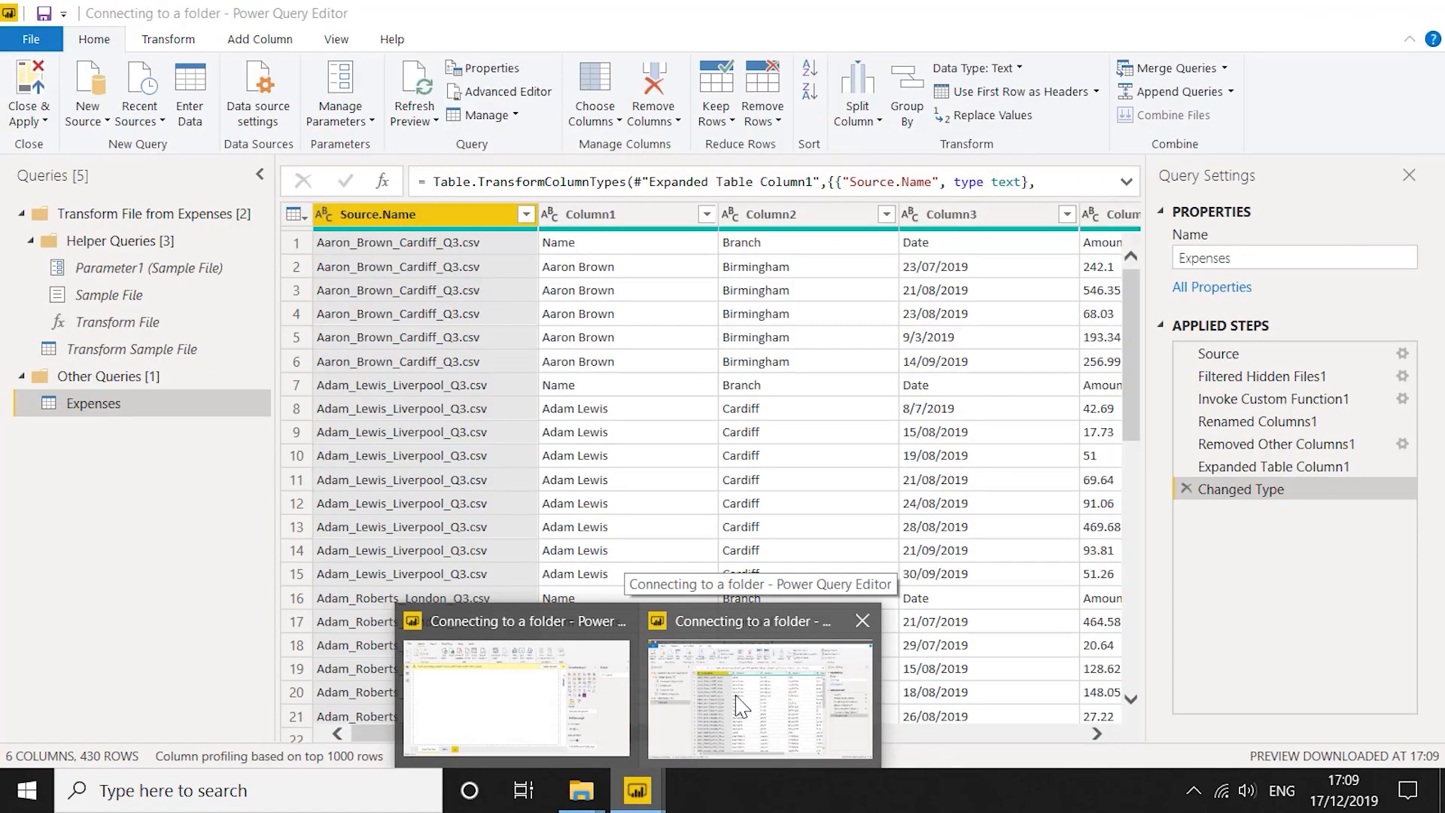
pyautogui.click(741, 705)
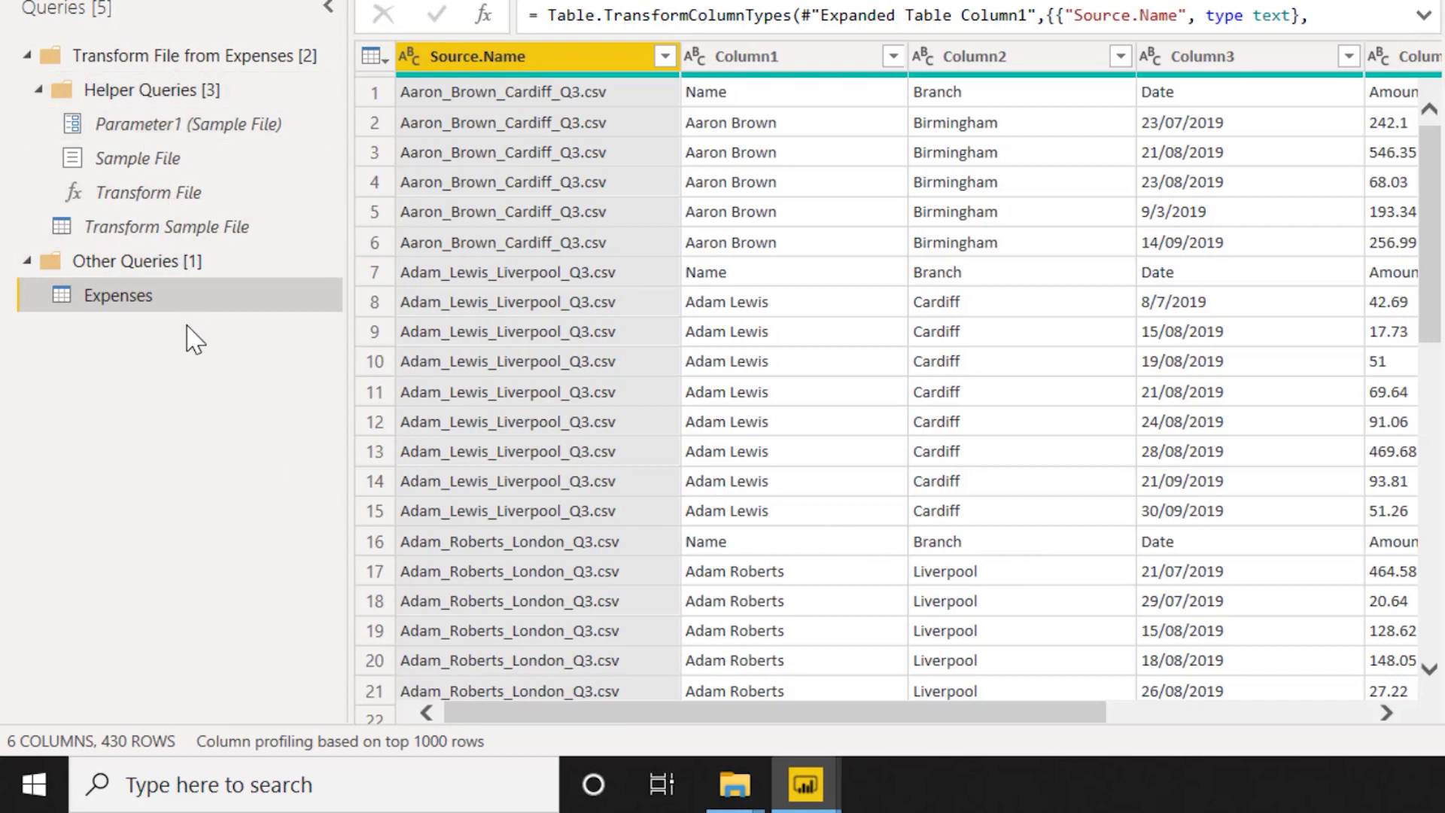
pyautogui.click(147, 227)
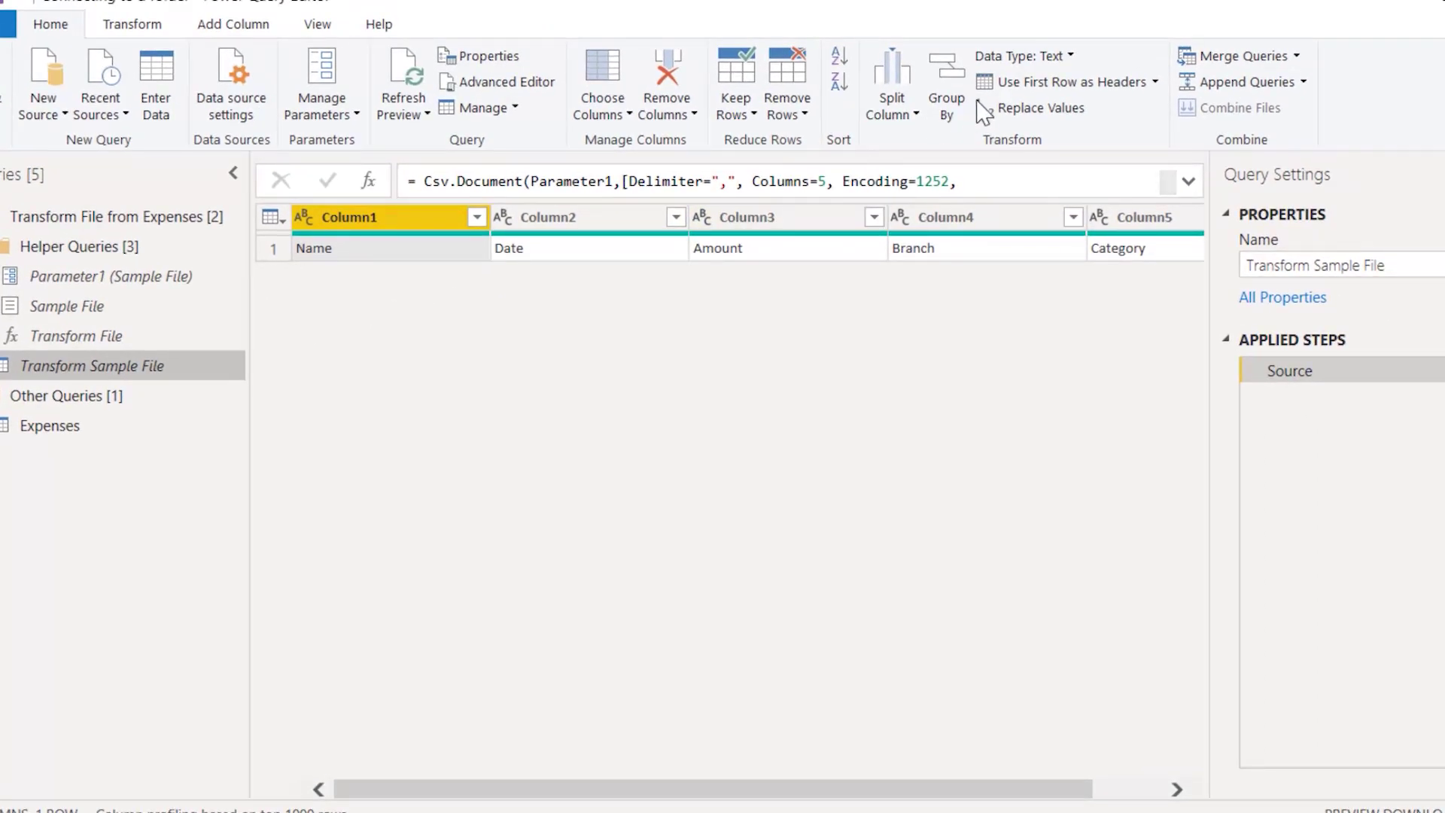
pyautogui.click(1155, 81)
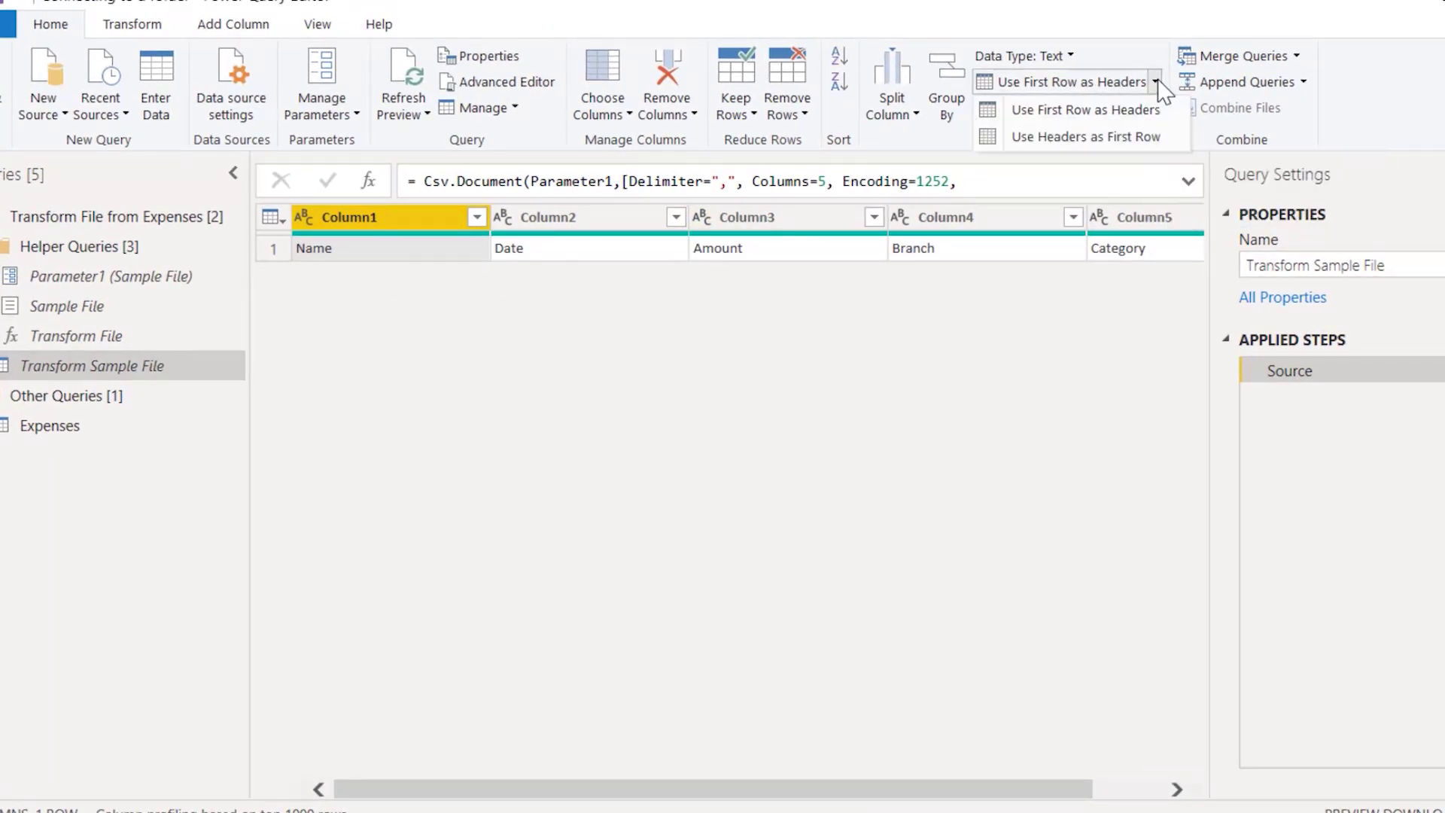
pyautogui.click(1121, 107)
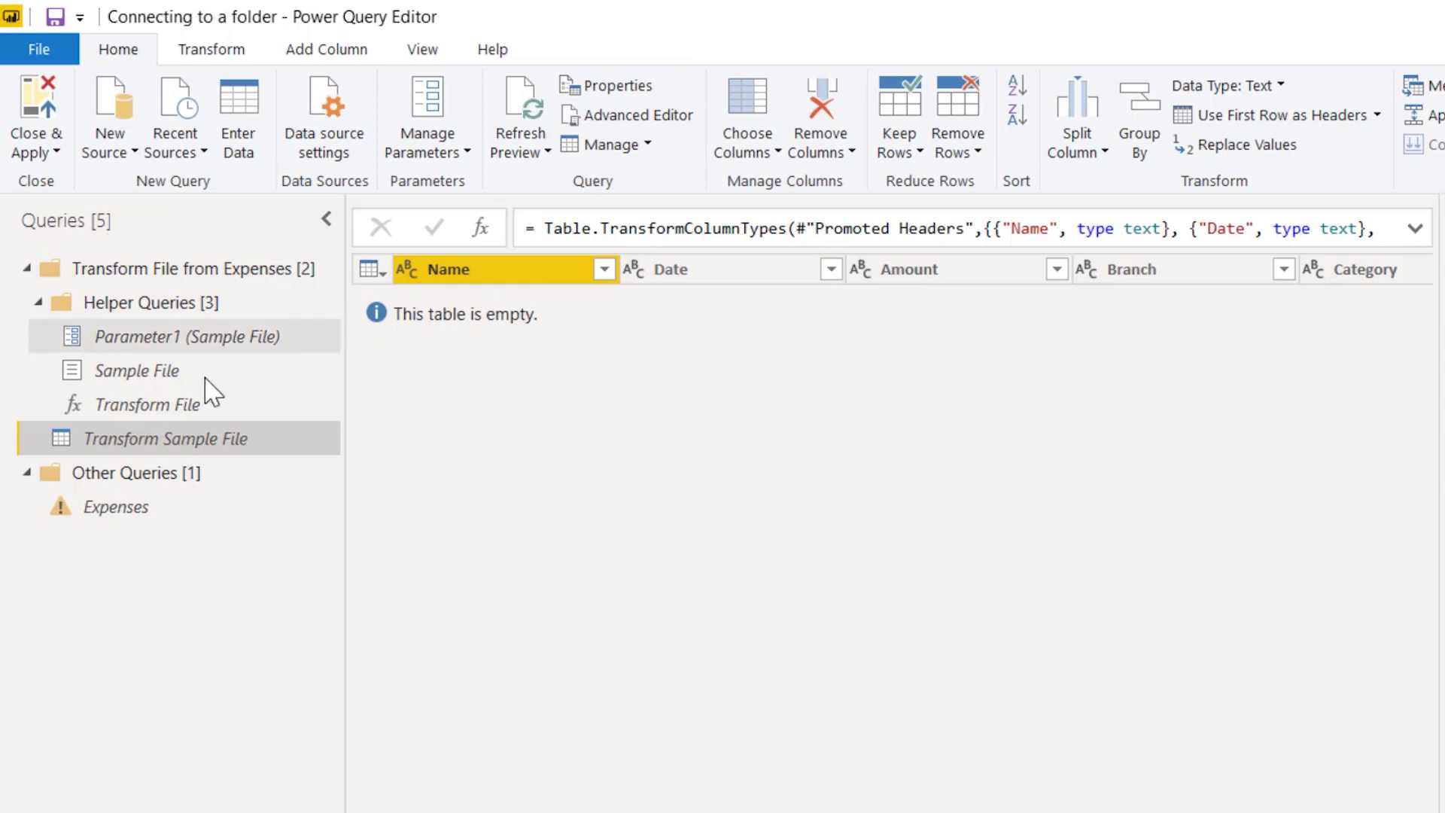
# Delete the Changed Type step from the Expenses query and set the Name, Branch and Category columns to the Text type.
pyautogui.click(113, 517)
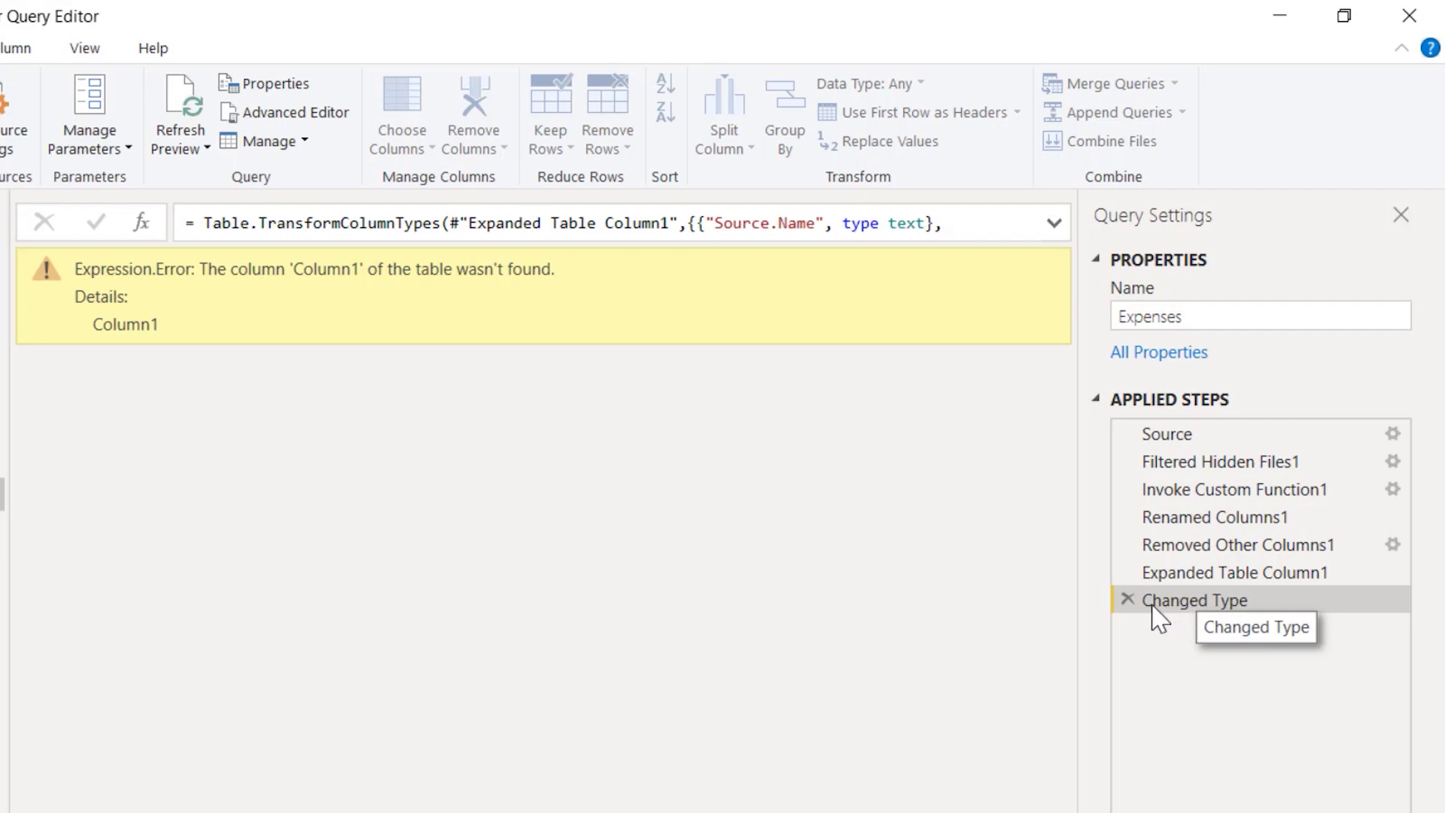
pyautogui.click(1127, 599)
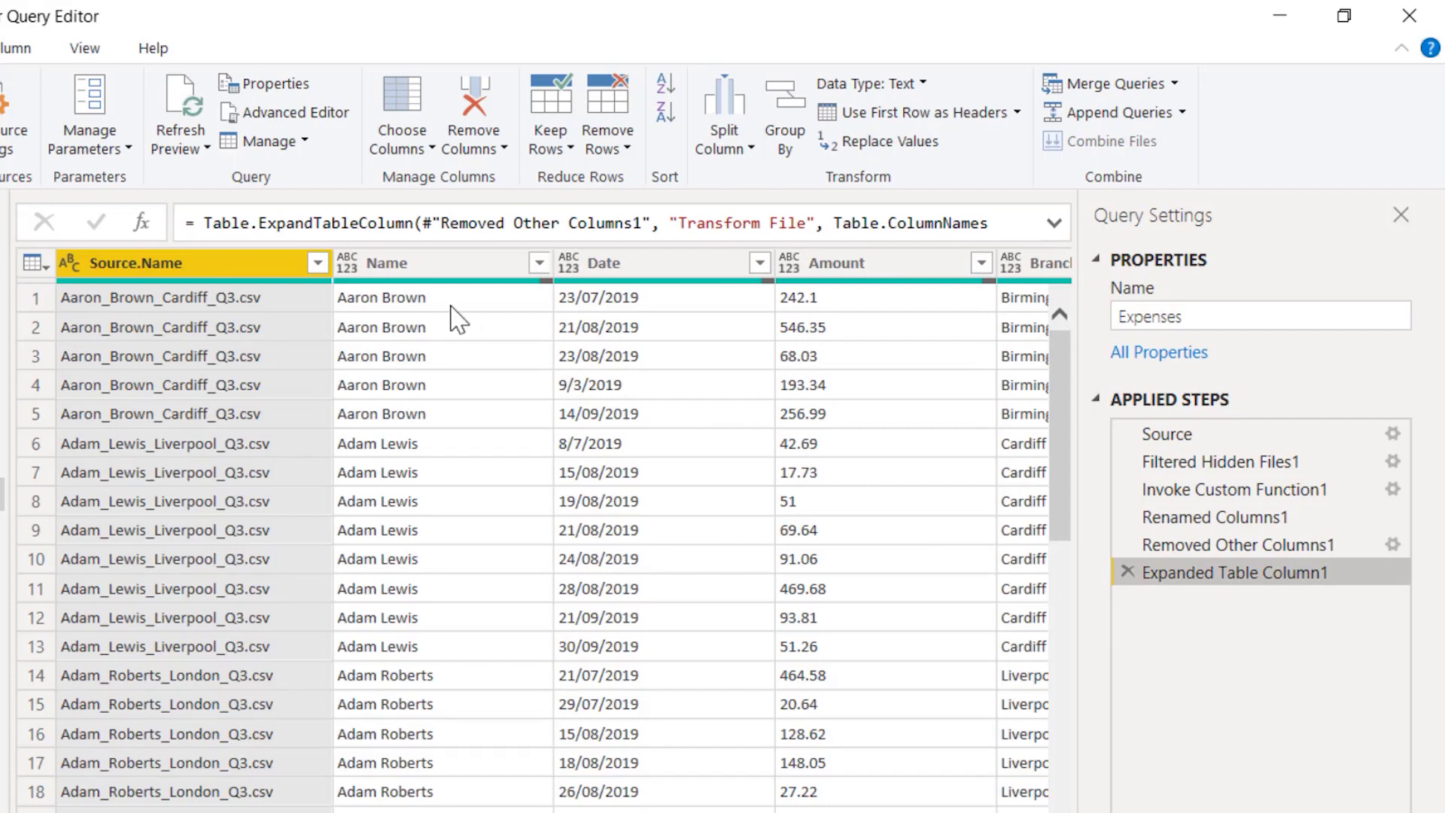
pyautogui.keyDown('ctrl'); pyautogui.click(391, 263); pyautogui.keyUp('ctrl')
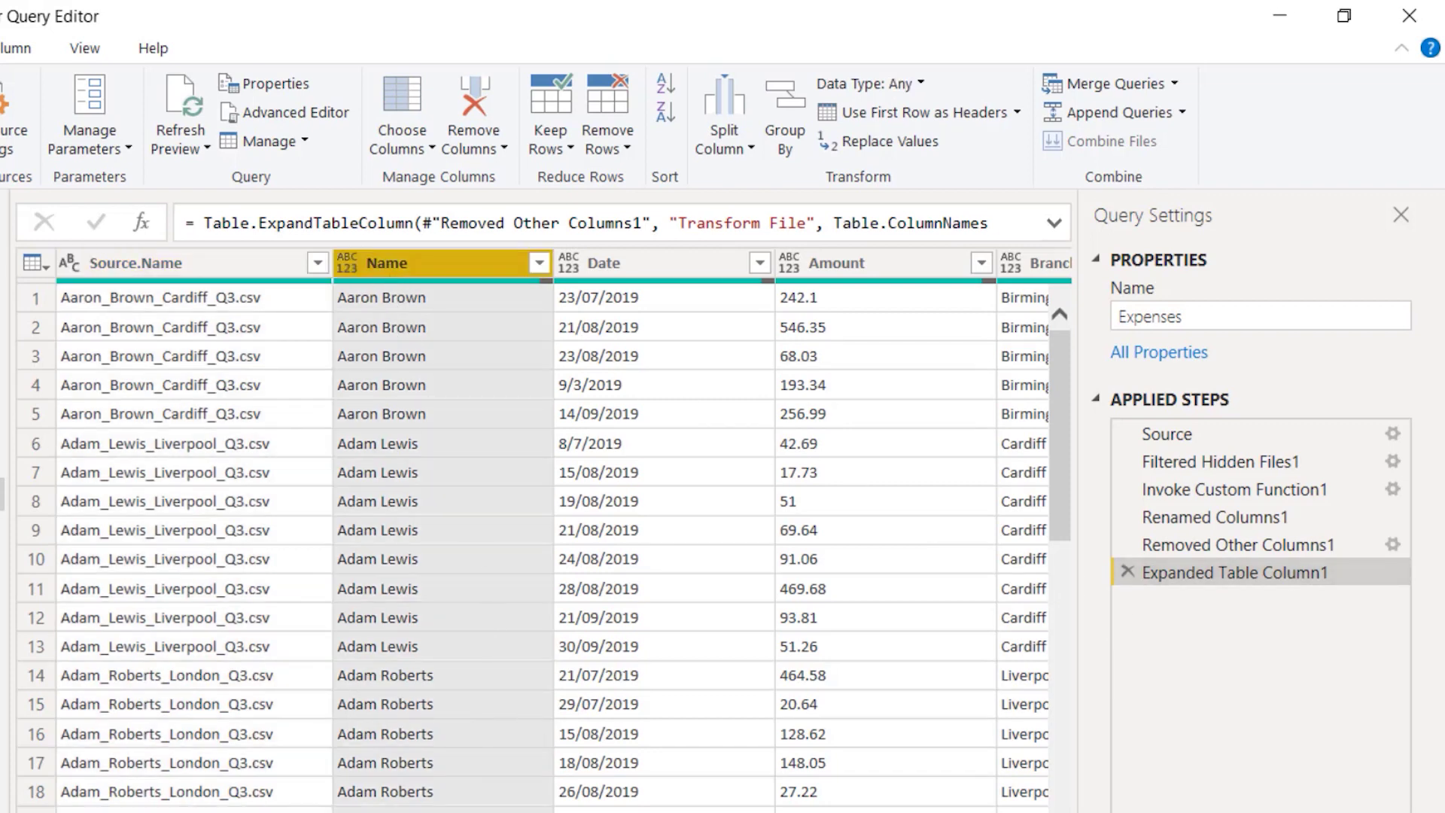
pyautogui.hscroll(5, 534, 527)
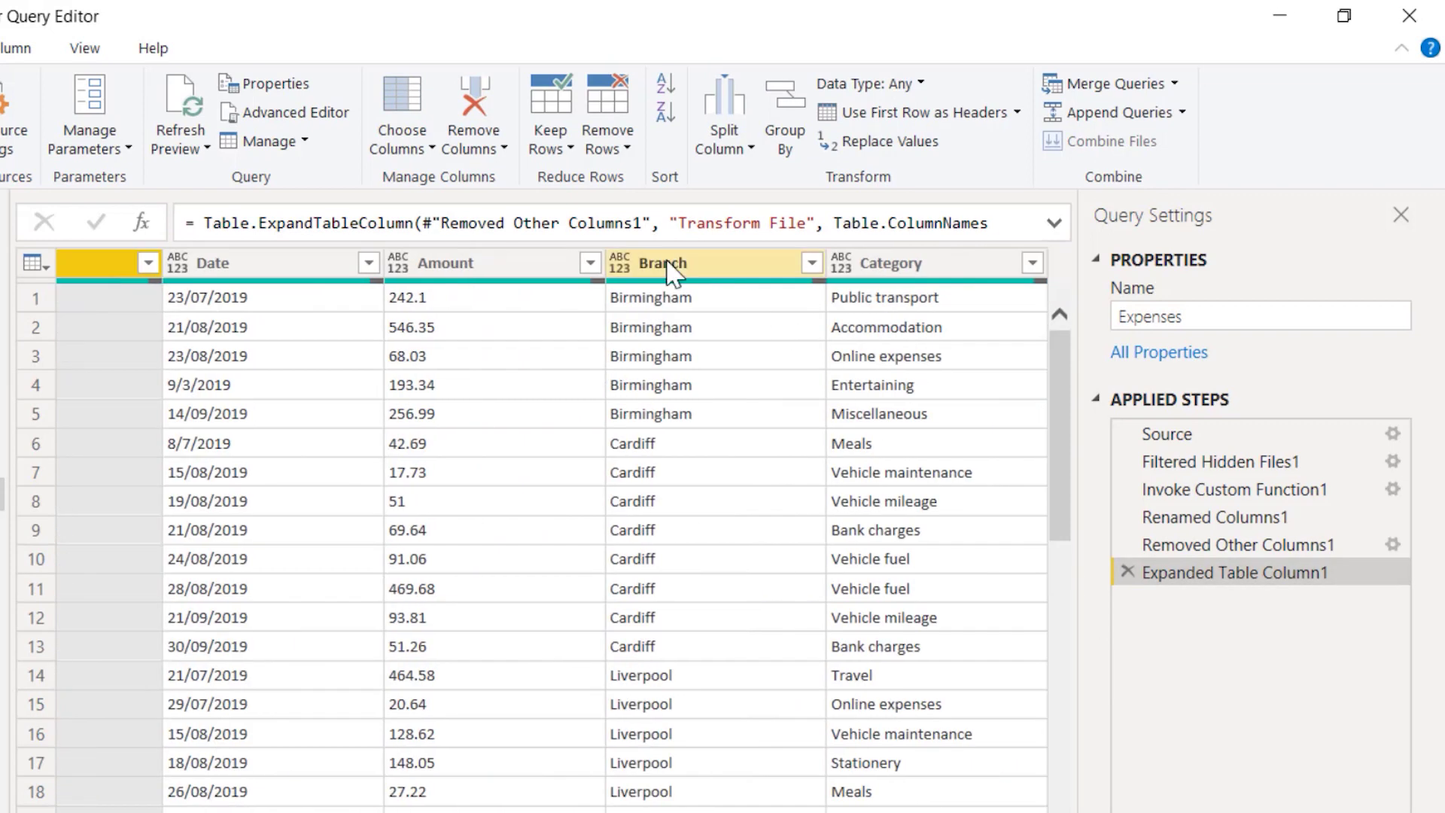
pyautogui.keyDown('ctrl'); pyautogui.click(669, 268); pyautogui.keyUp('ctrl')
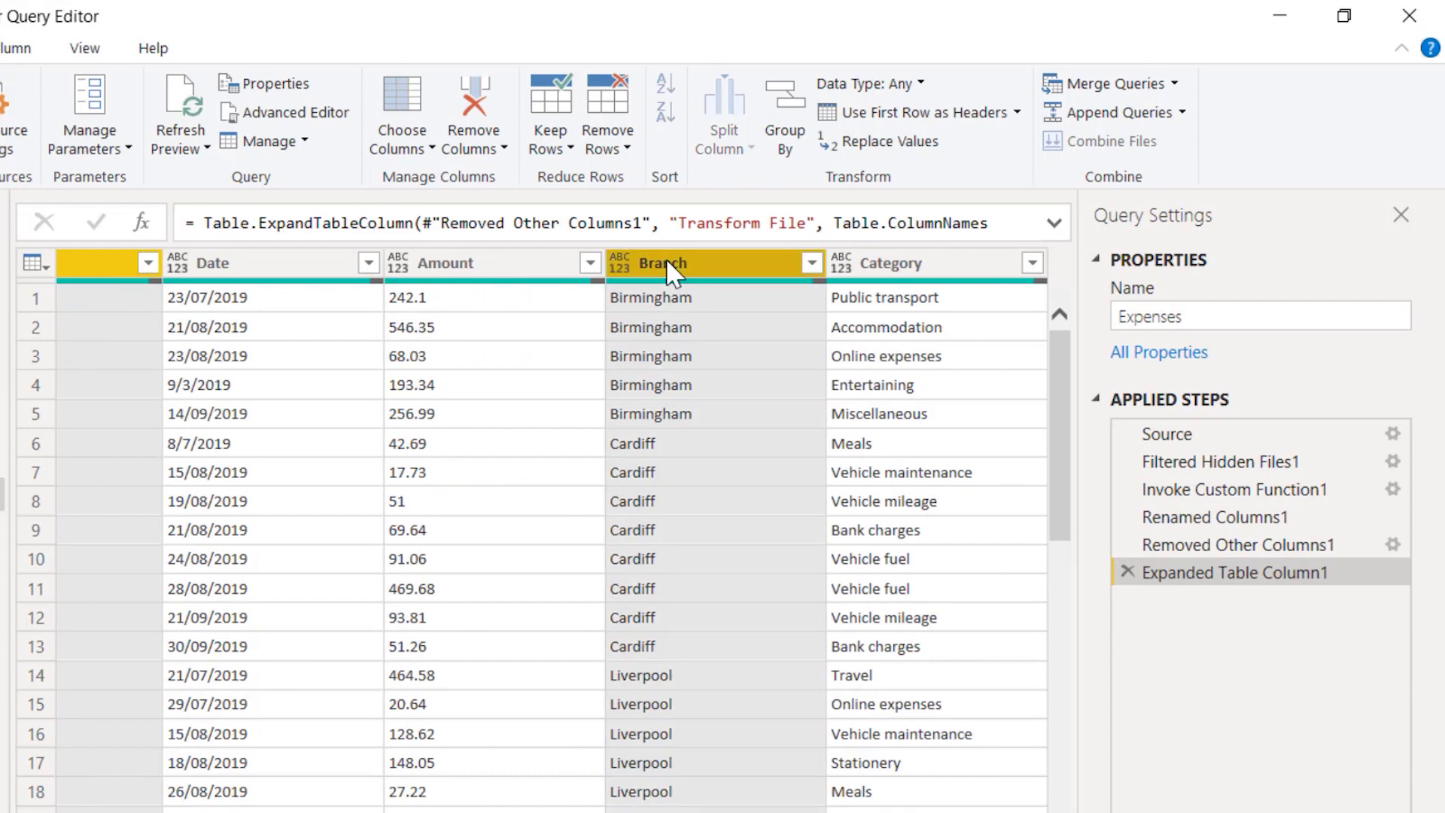
pyautogui.keyDown('ctrl'); pyautogui.click(915, 268); pyautogui.keyUp('ctrl')
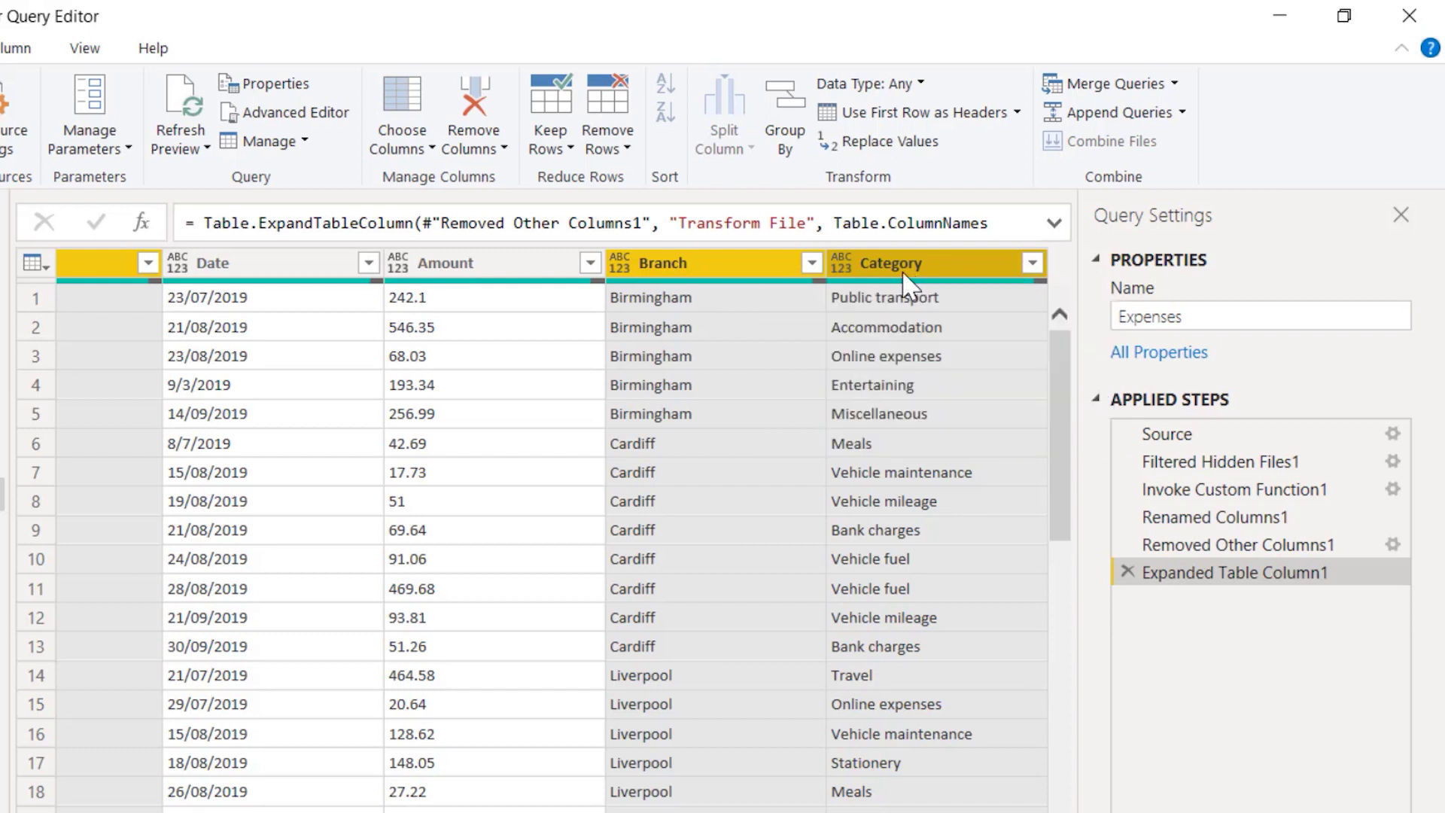
pyautogui.click(840, 261)
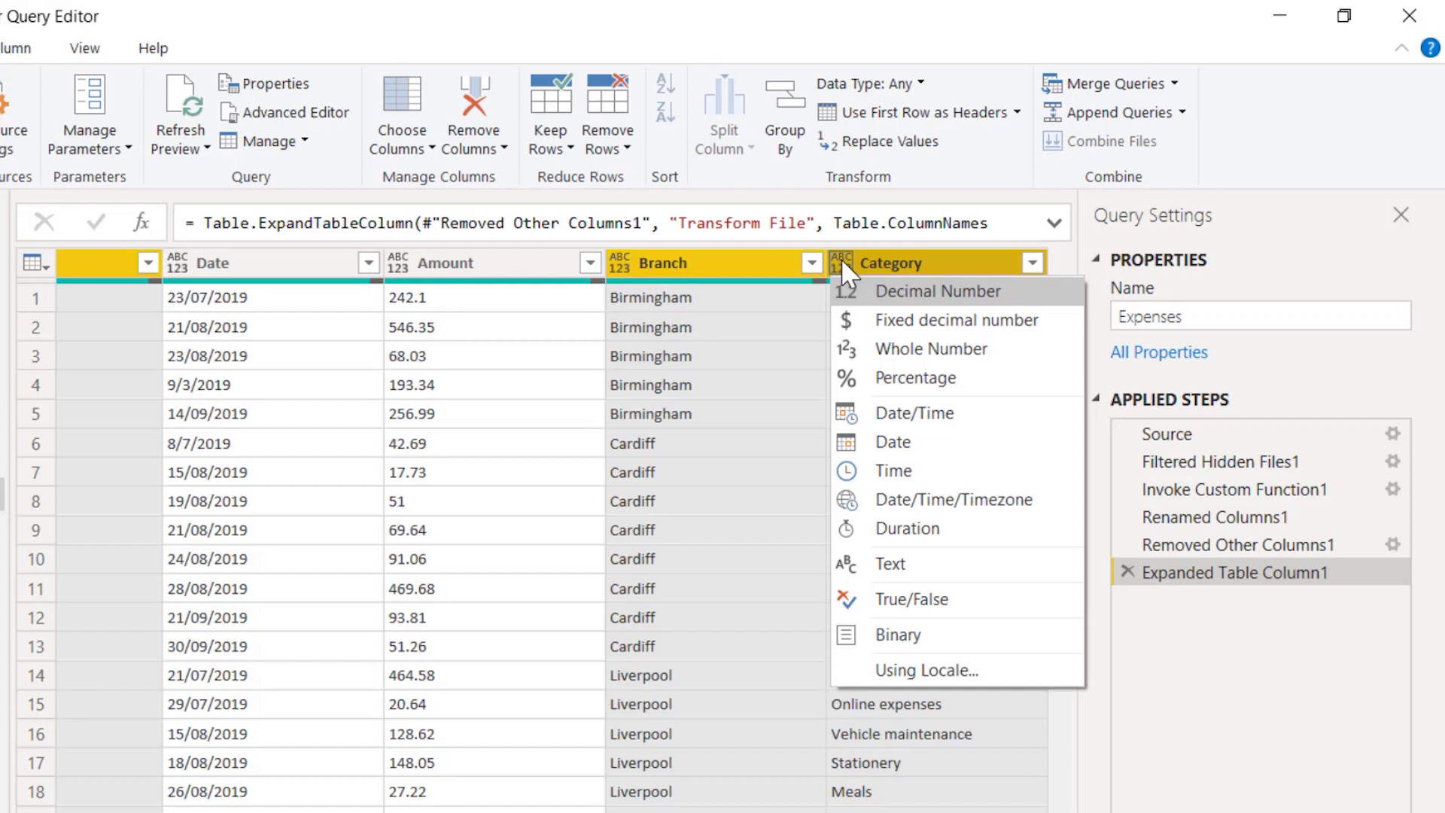
pyautogui.click(890, 576)
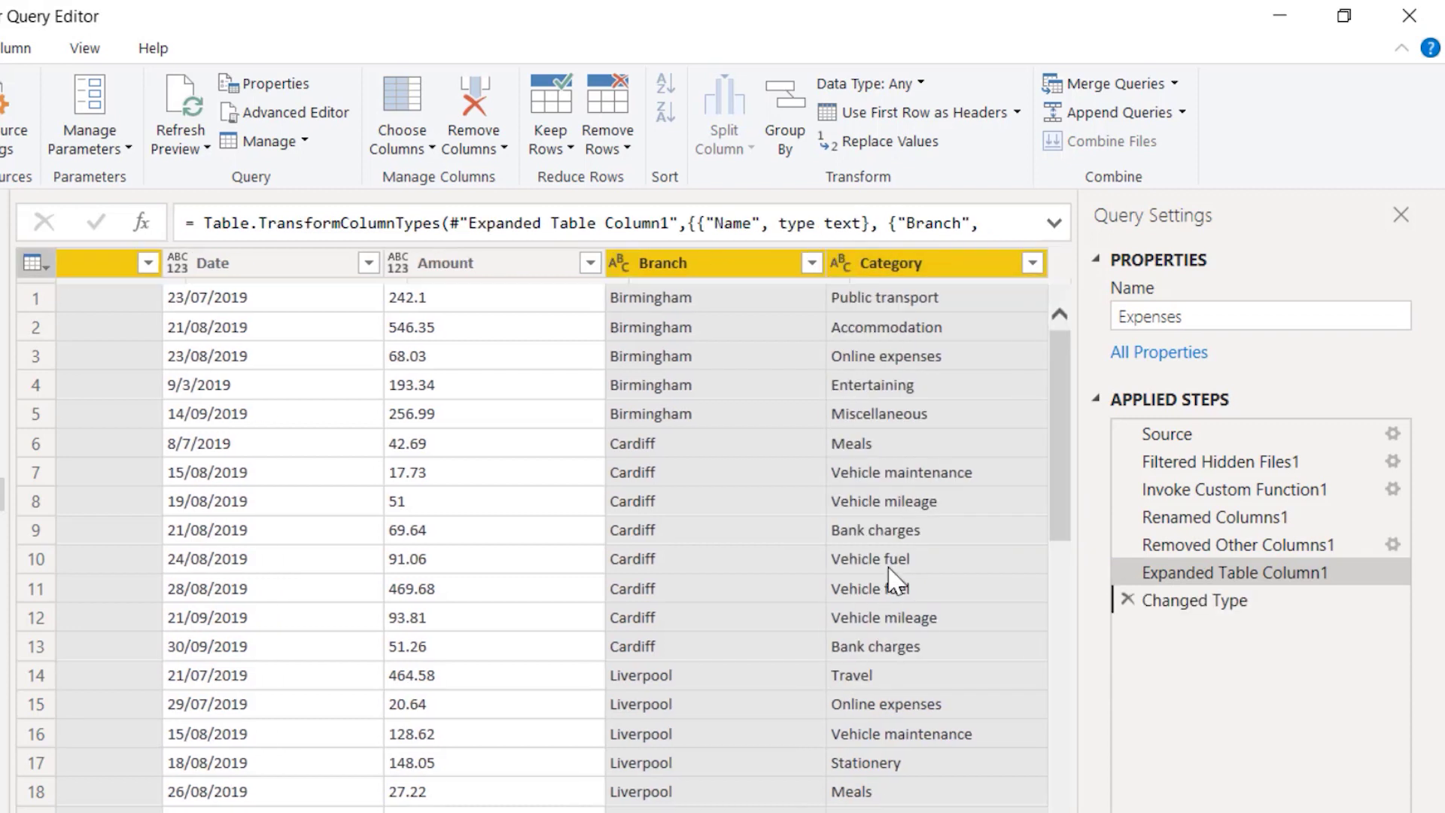
# Set the Amount column's data type to Fixed decimal number and the Date column's to Date.
pyautogui.click(397, 263)
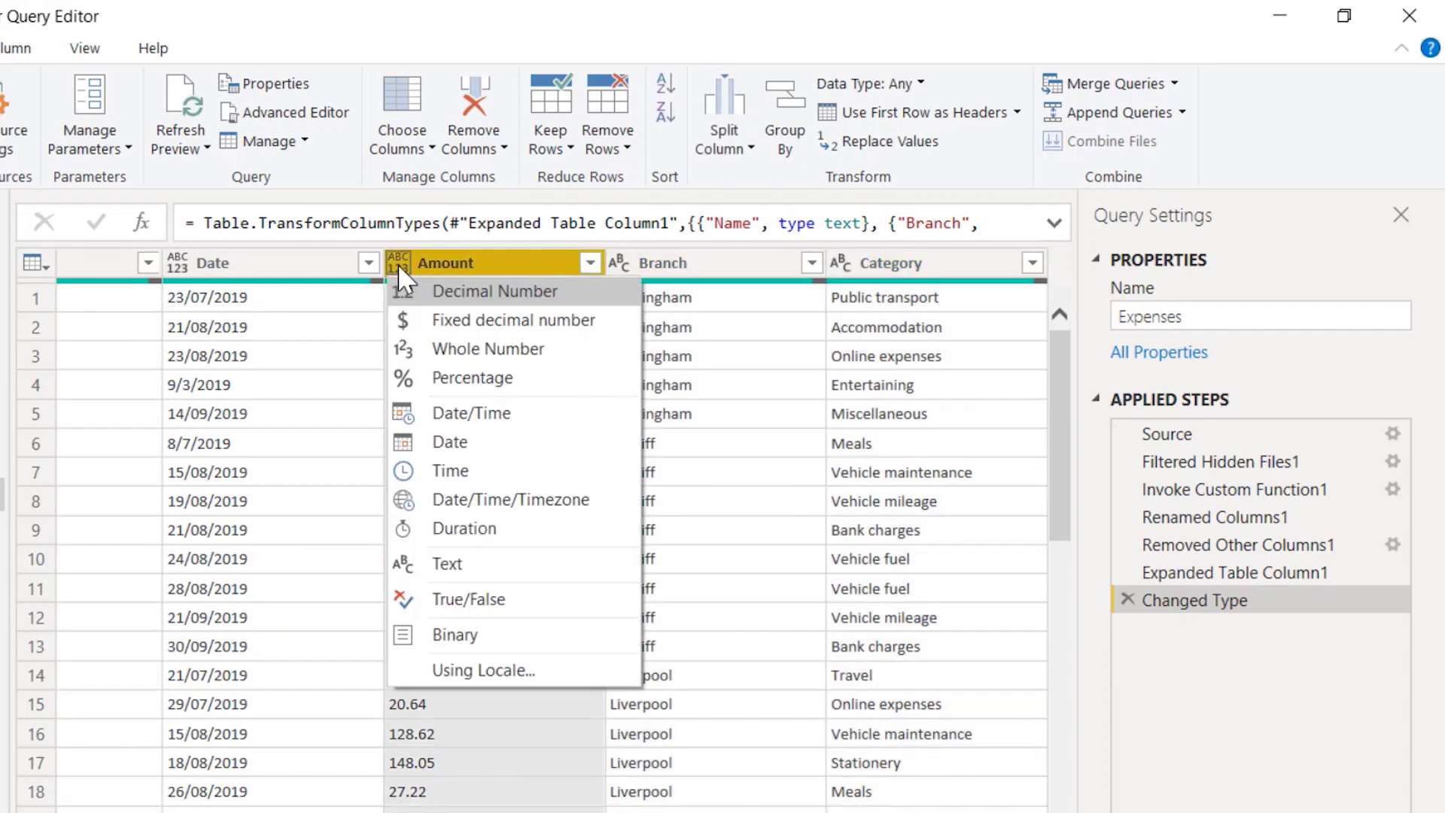
pyautogui.click(419, 322)
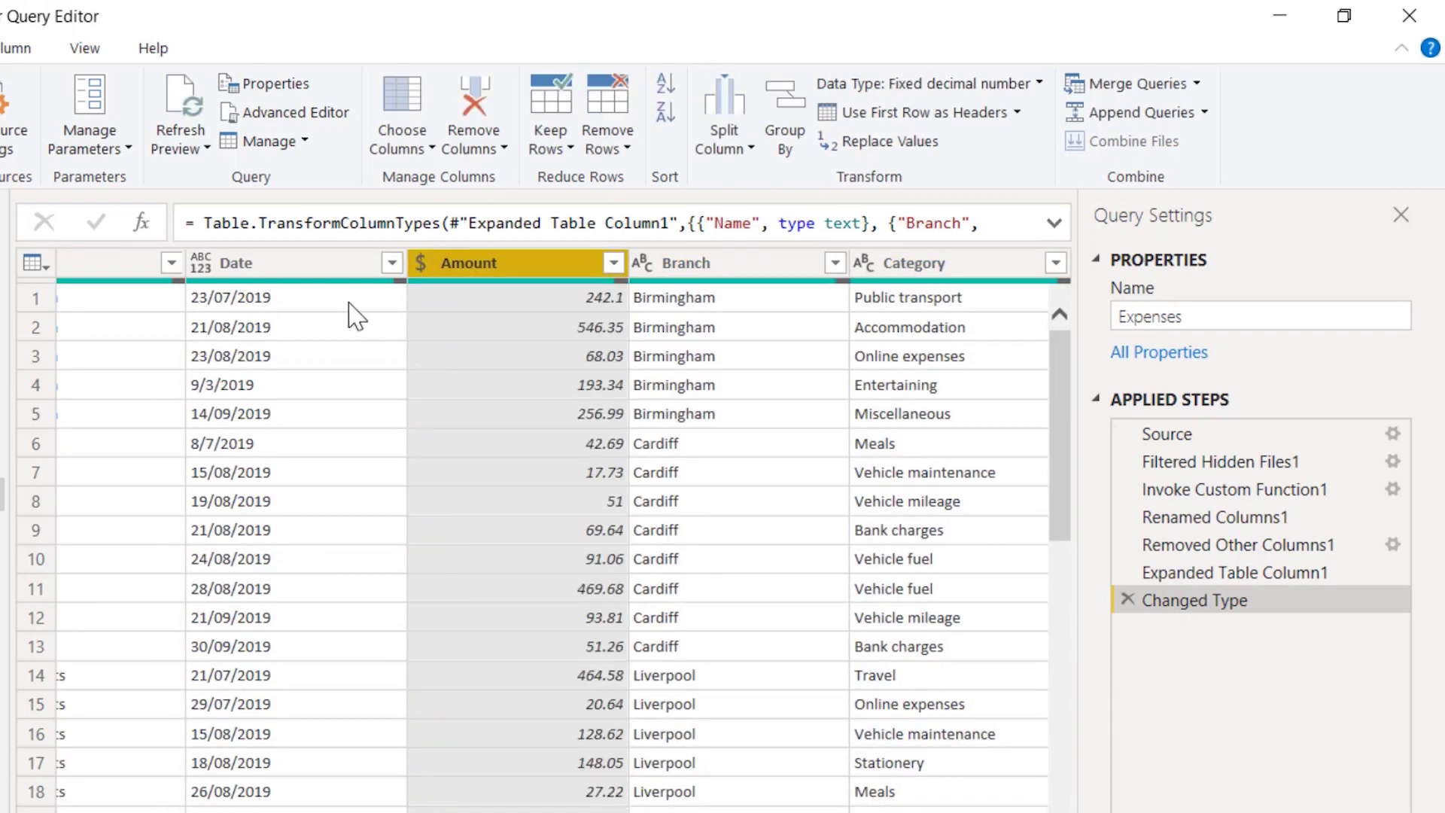
pyautogui.click(200, 263)
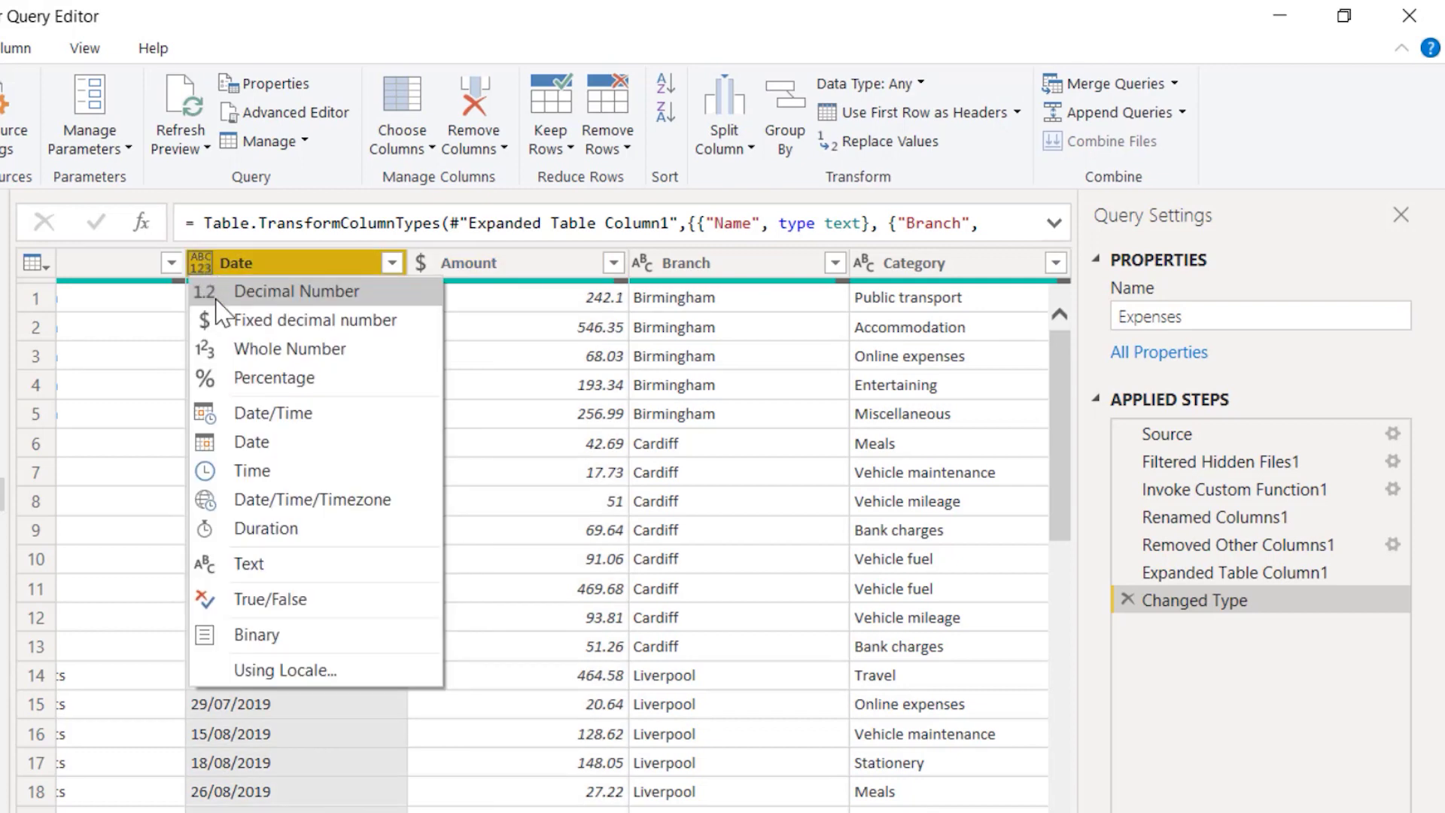
pyautogui.click(251, 445)
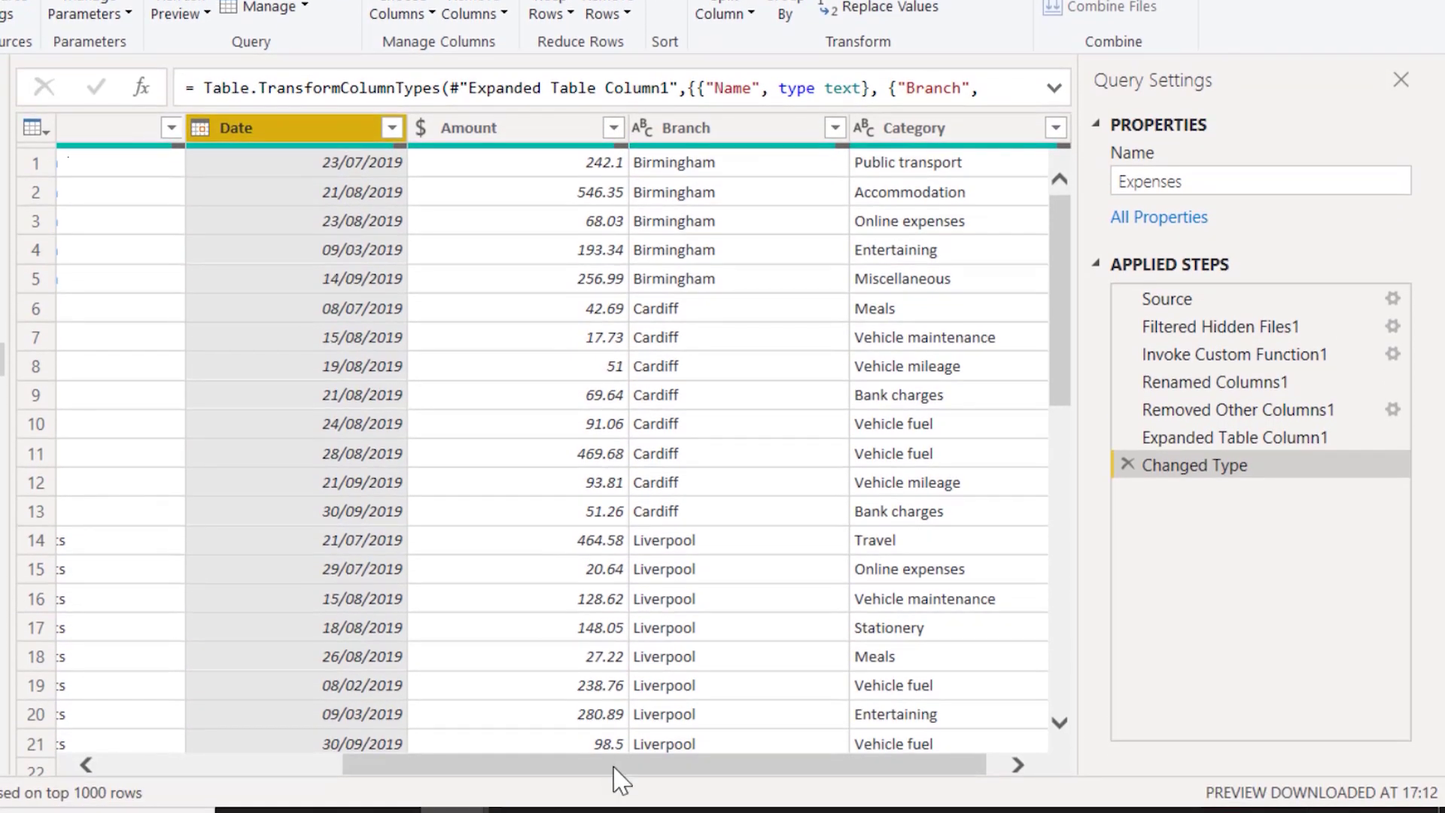
# Remove the Source.Name column from the Expenses query.
pyautogui.moveTo(619, 774); pyautogui.dragTo(291, 777)
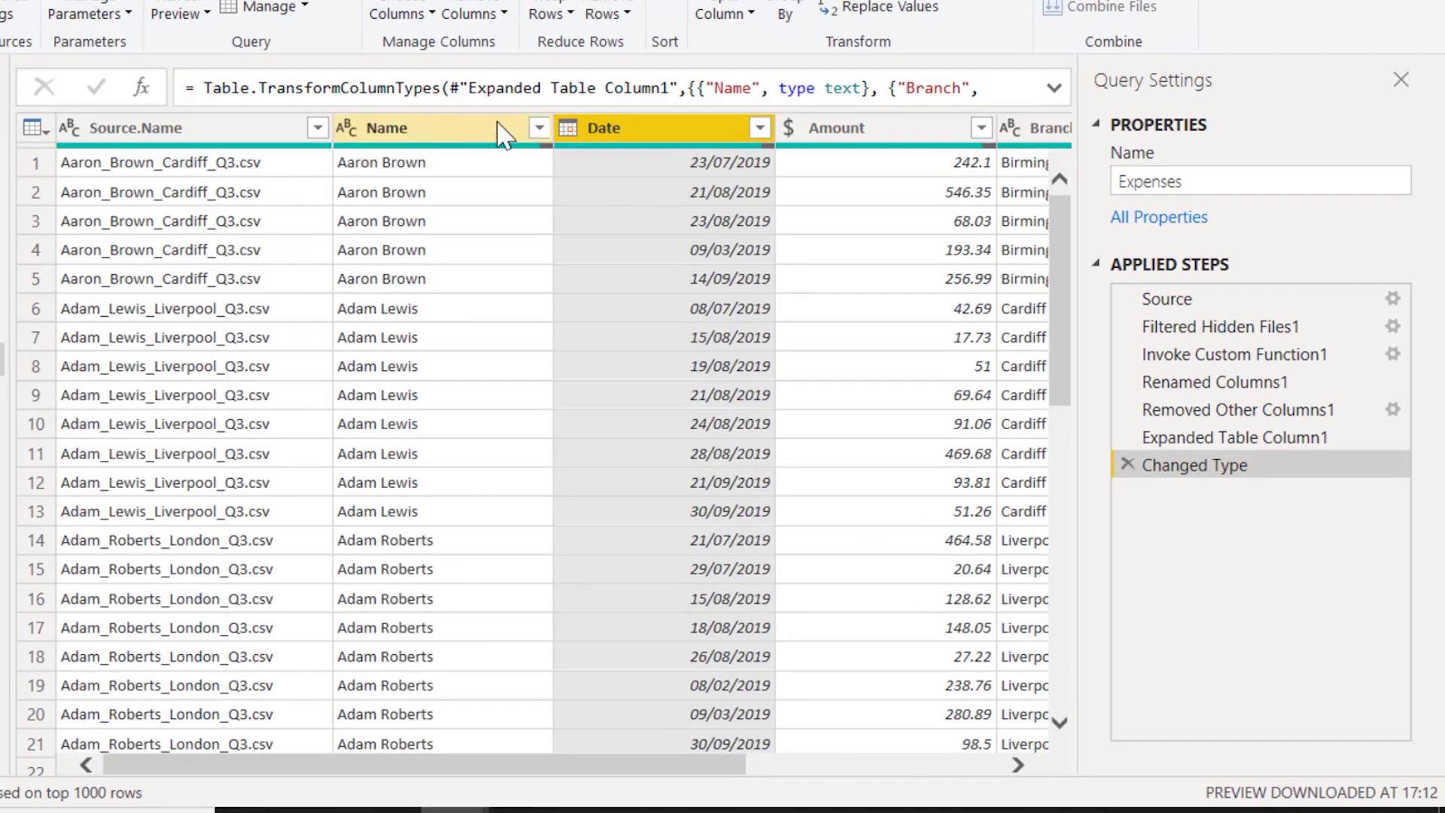
pyautogui.rightClick(112, 130)
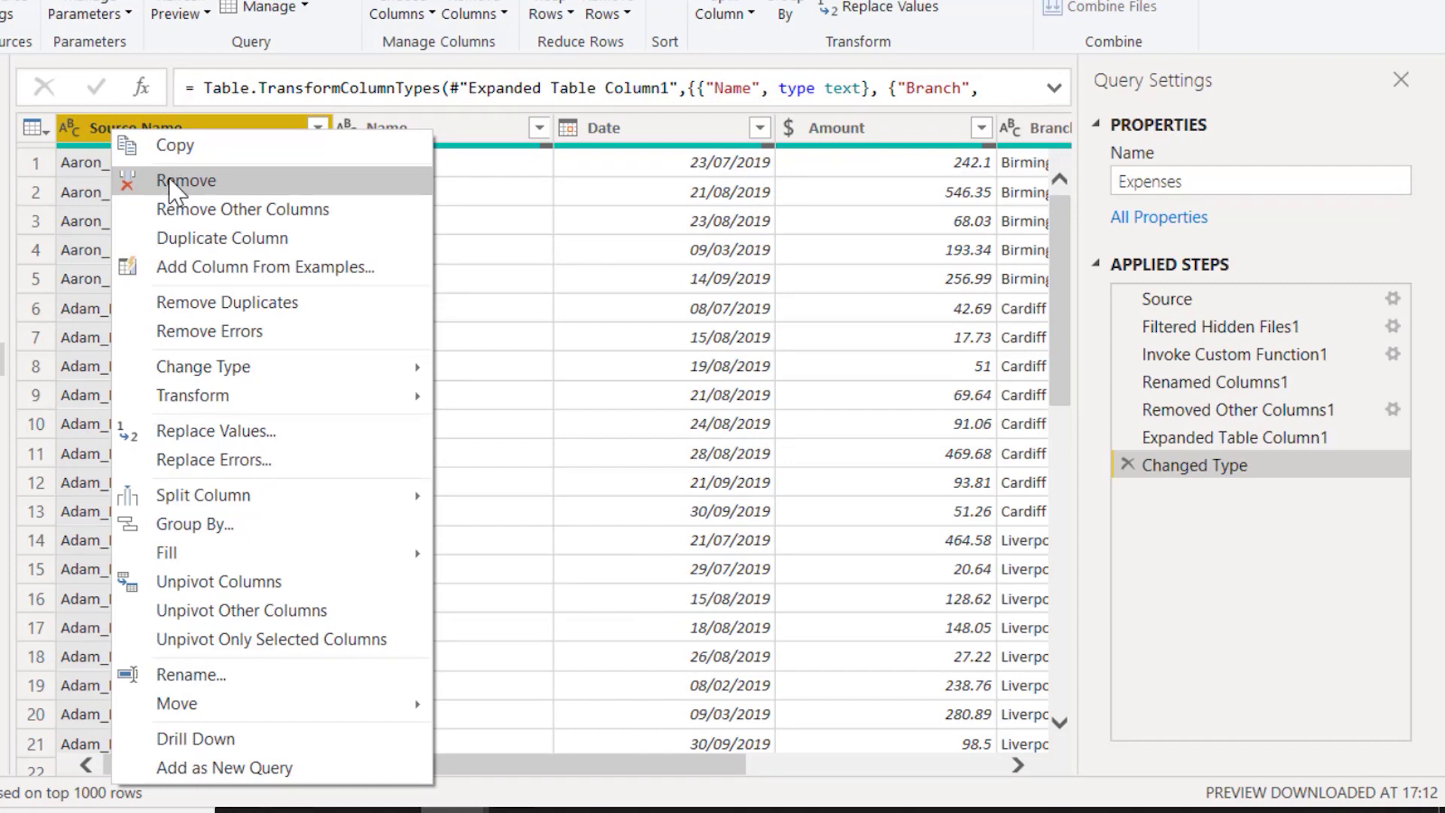
pyautogui.click(170, 184)
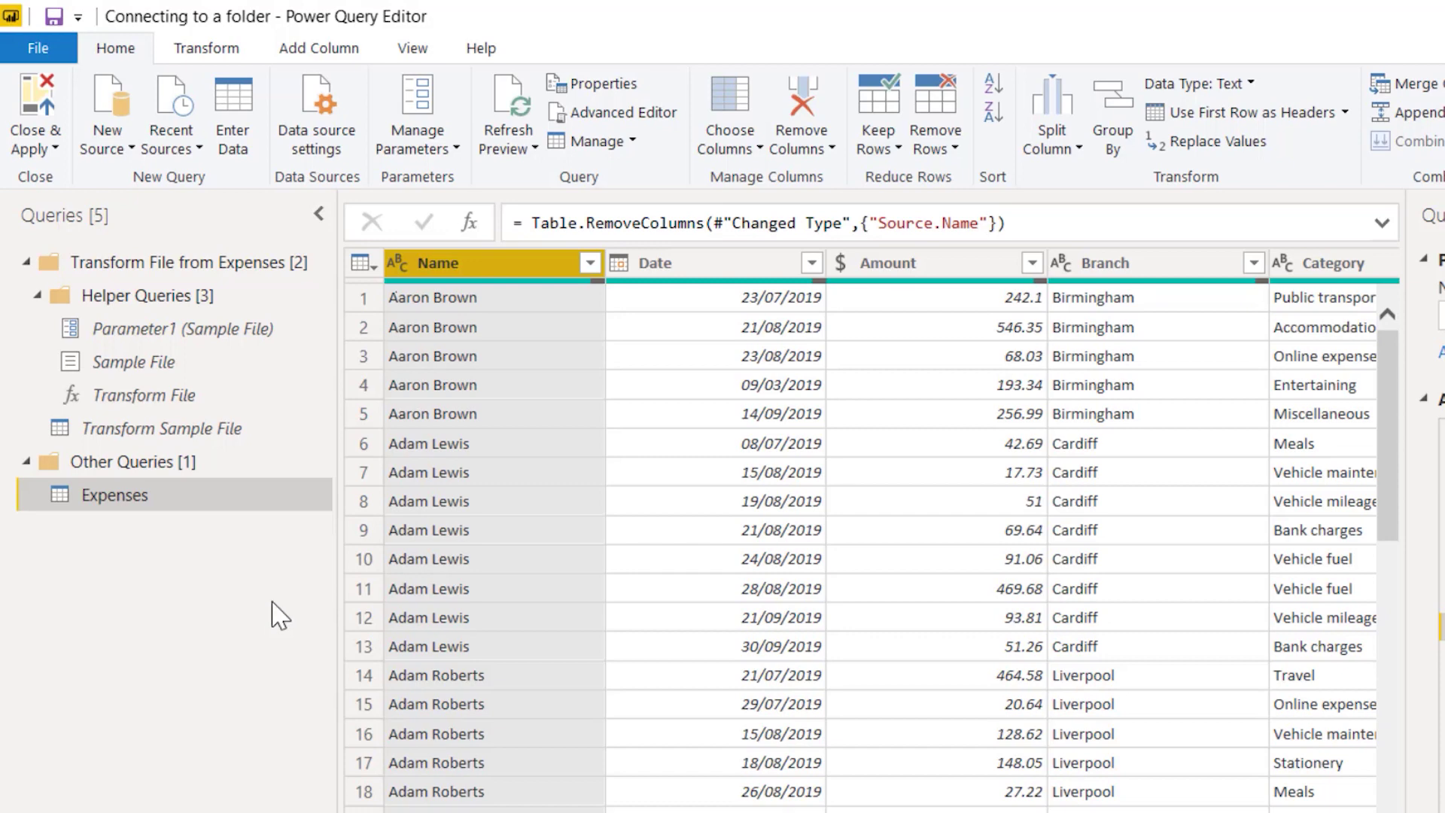
# Close the Power Query Editor with the query changes applied, and save the Power BI report.
pyautogui.click(43, 90)
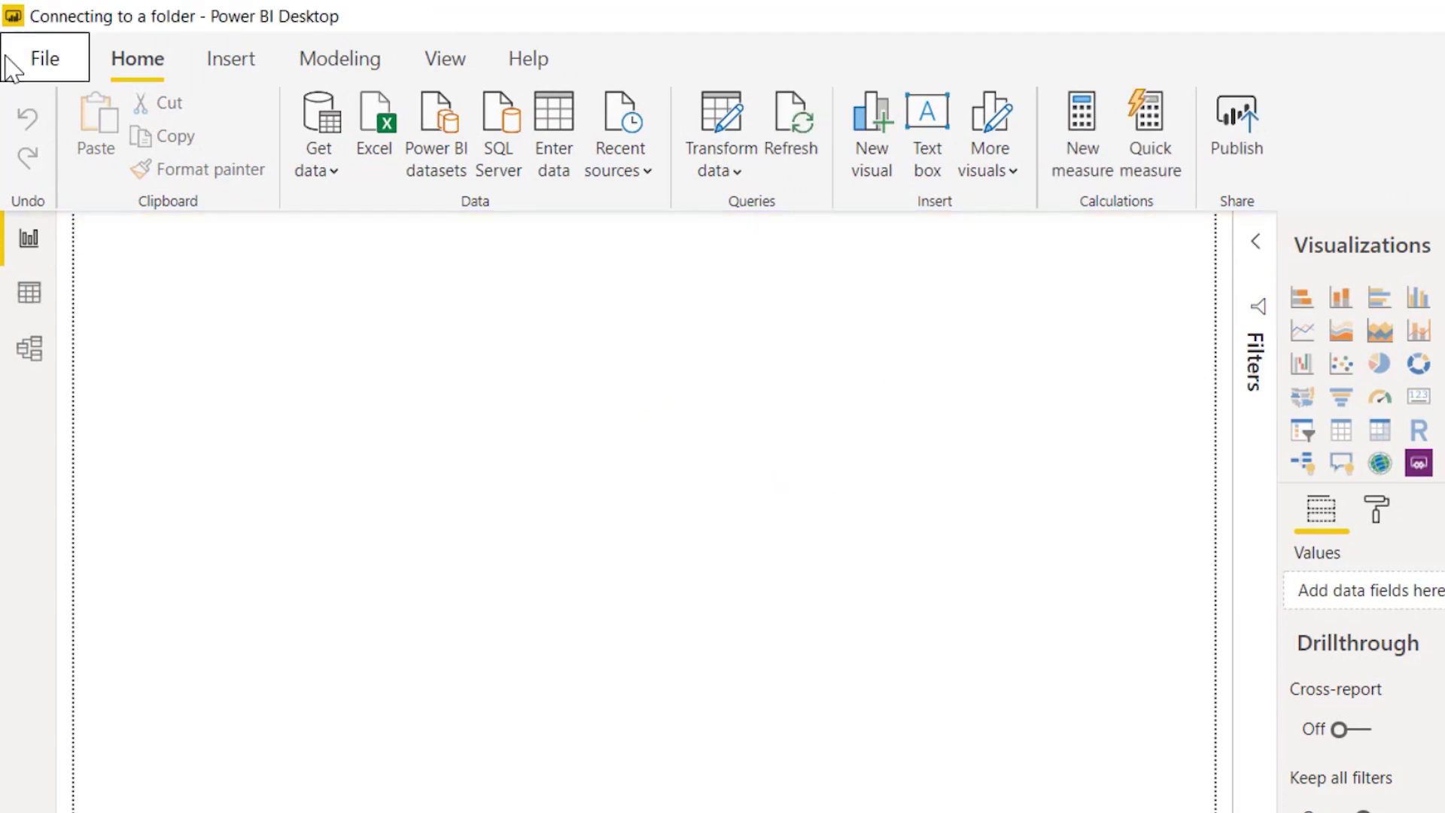
pyautogui.click(13, 63)
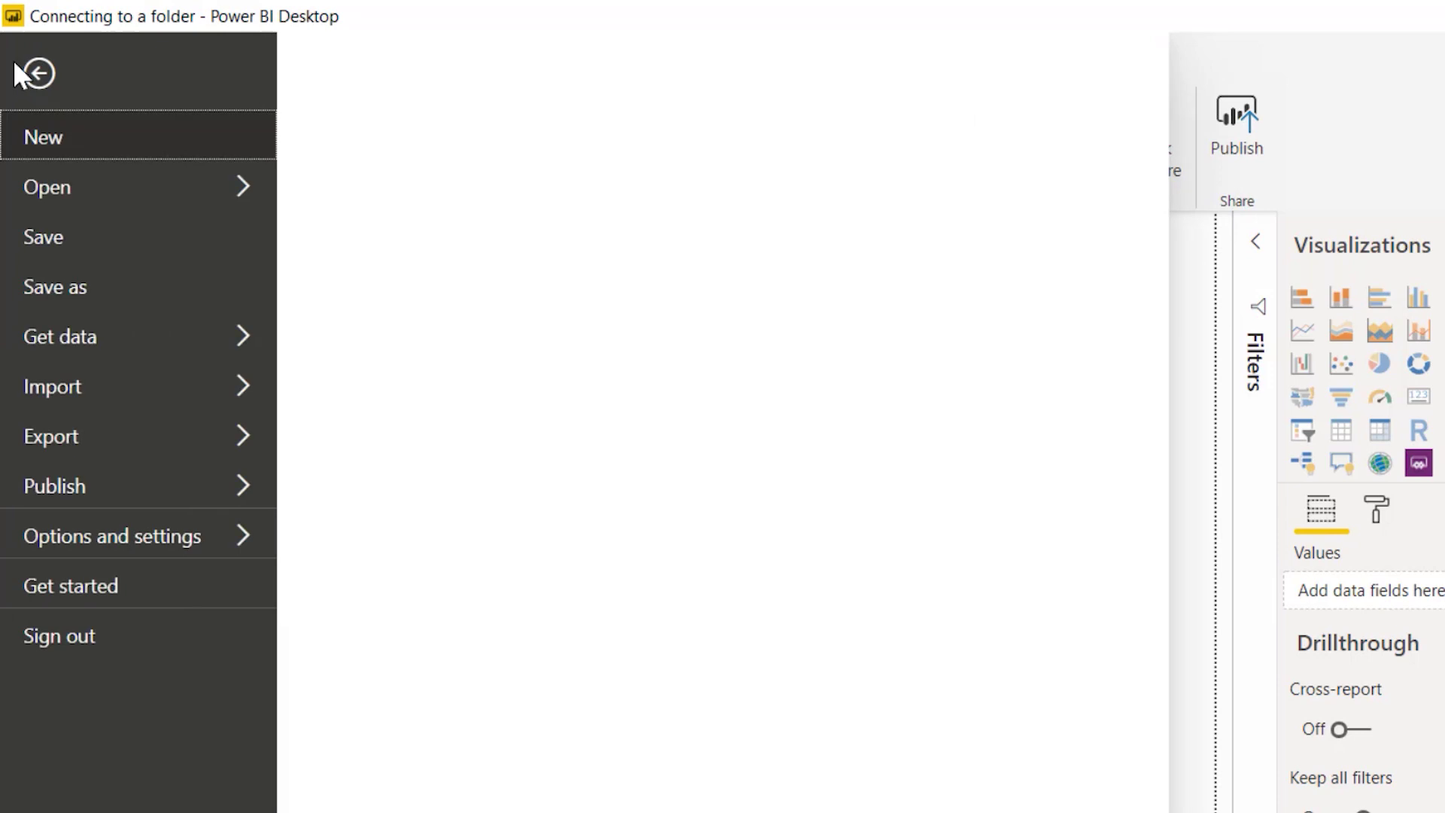
pyautogui.click(43, 236)
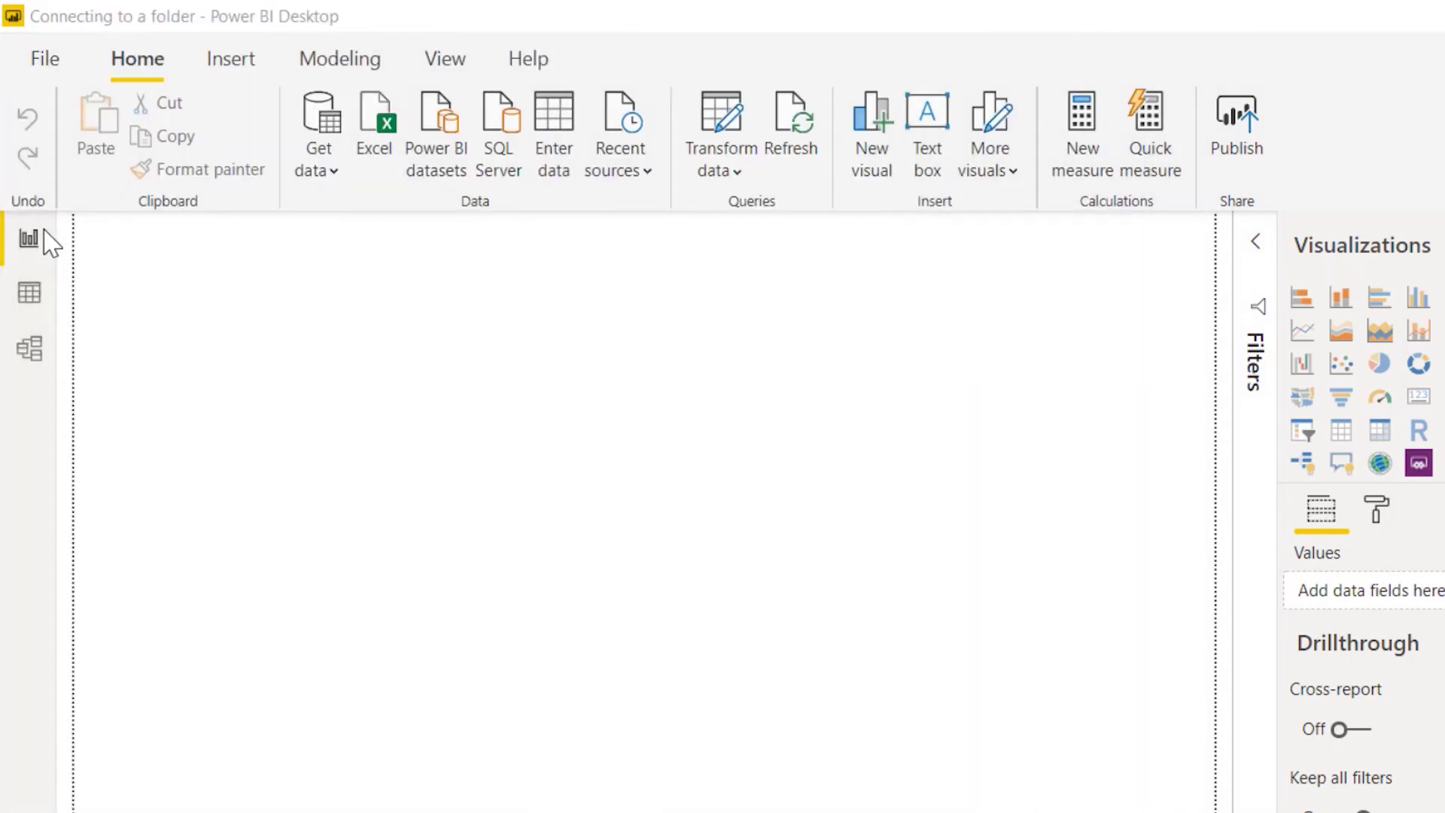